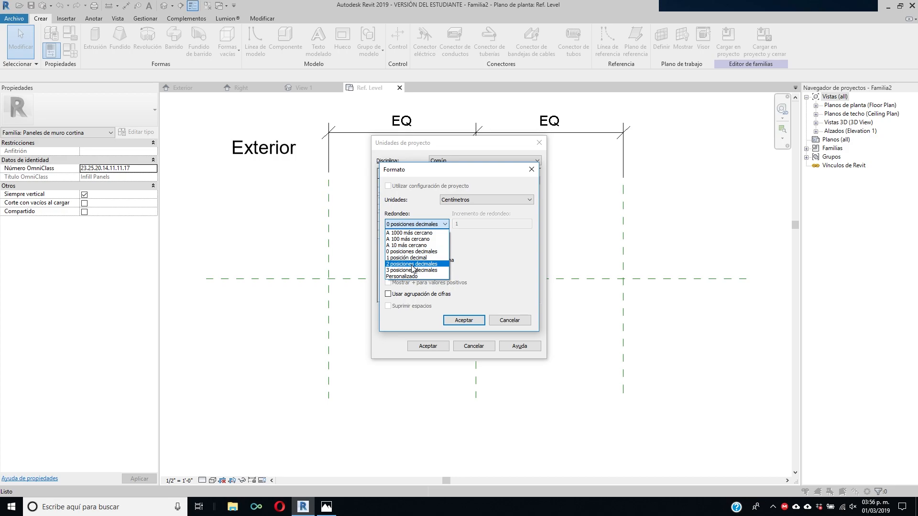
# Step: Set the rounding of the centimetre length units to 2 decimal places and accept the project units
pyautogui.click(412, 265)
pyautogui.click(464, 320)
pyautogui.click(428, 346)
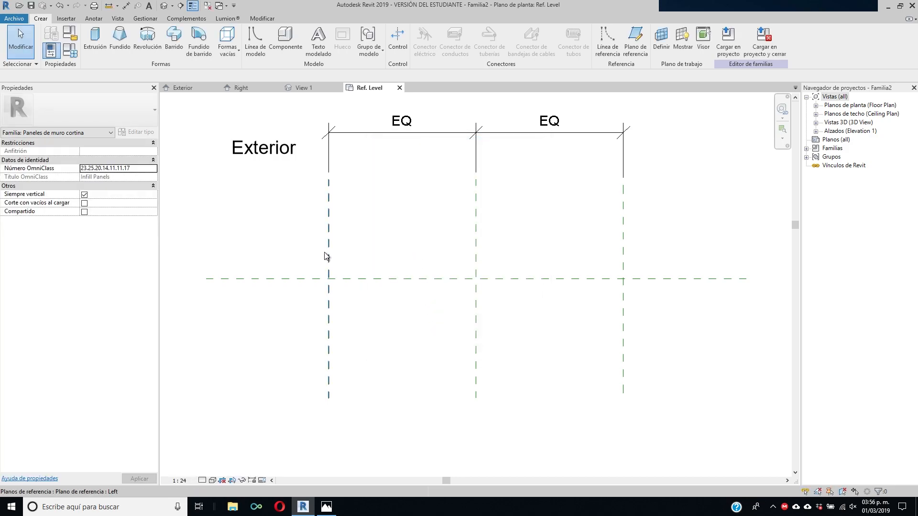
# Step: Add an aligned dimension between the left and centre vertical reference planes in the Ref. Level plan
pyautogui.click(127, 6)
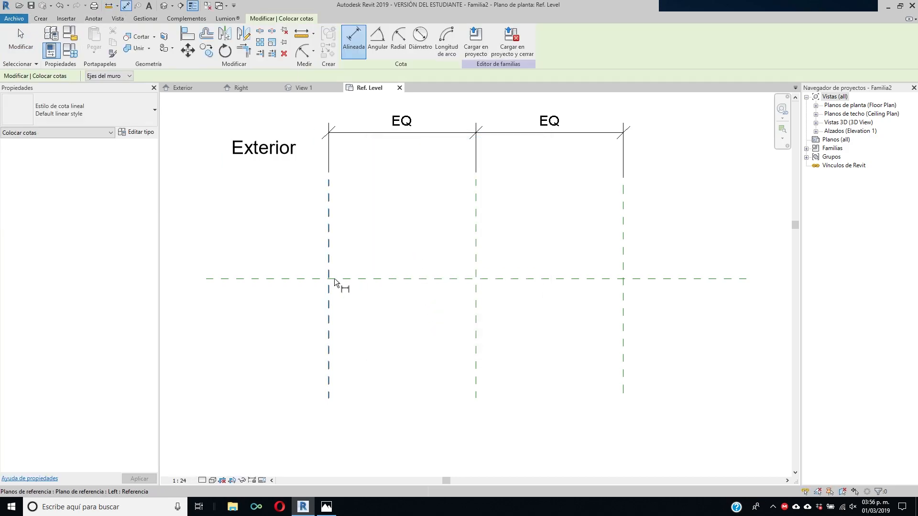
pyautogui.click(477, 258)
pyautogui.click(423, 211)
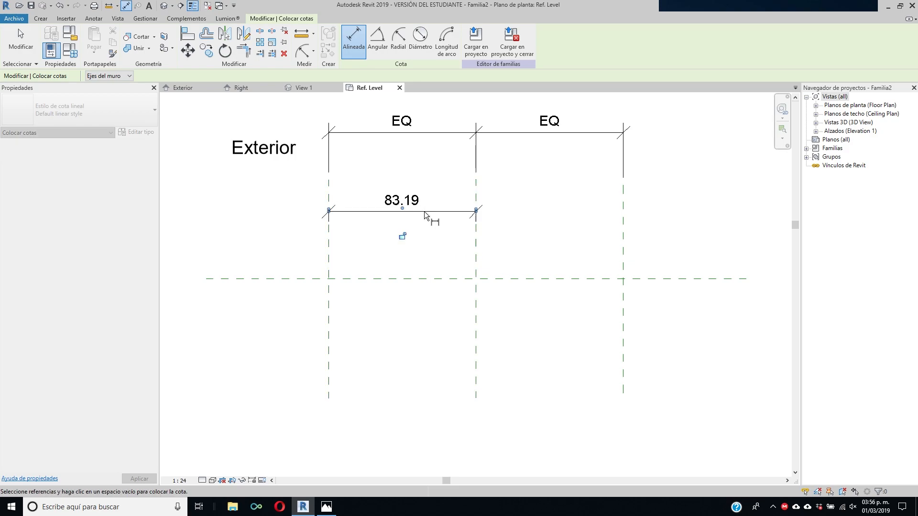
pyautogui.press('Escape')
# Step: Set the distance from the left reference plane to the centre plane to 12.5 cm
pyautogui.click(328, 259)
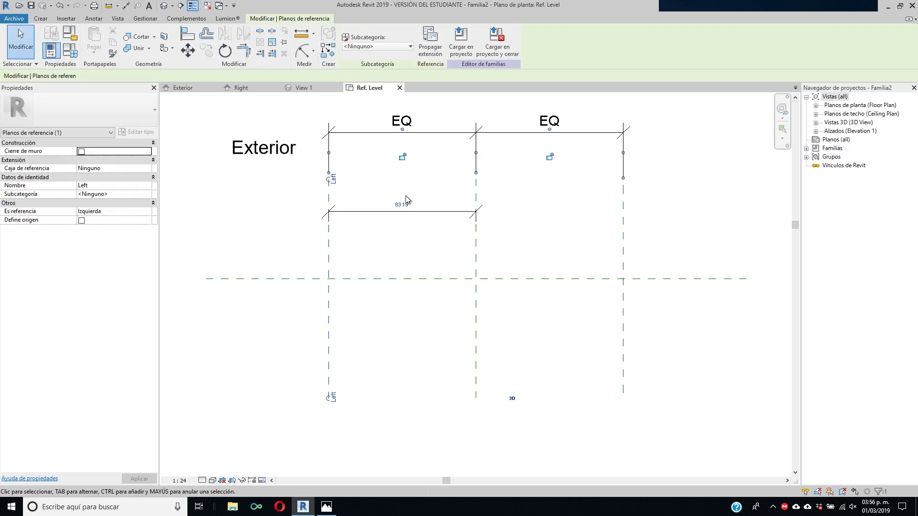
pyautogui.click(402, 201)
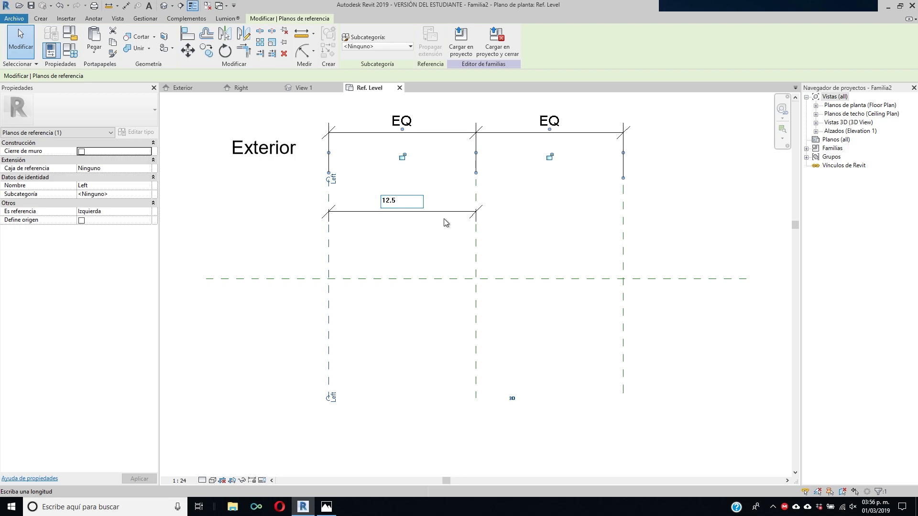
pyautogui.write('12.5')
pyautogui.press('Return')
pyautogui.click(591, 246)
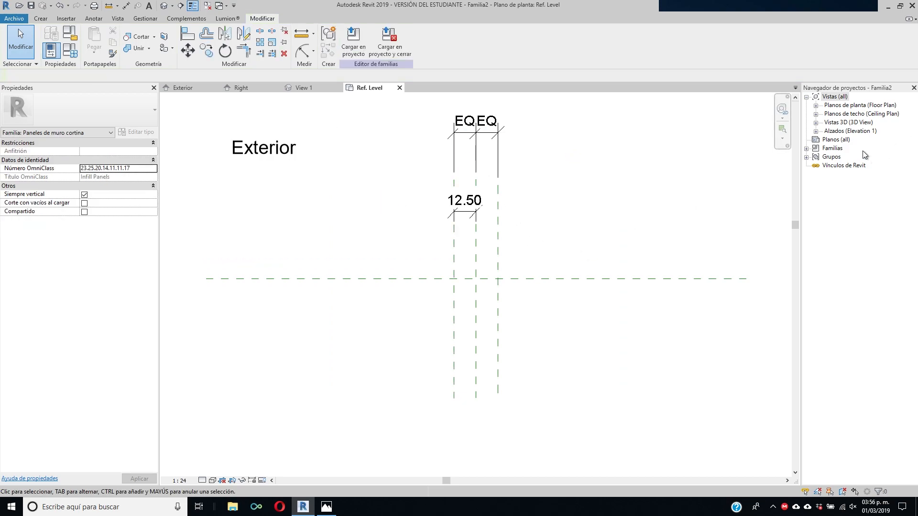
# Step: Open the Exterior elevation and set the Top reference plane 25 cm above Ref. Level
pyautogui.click(816, 132)
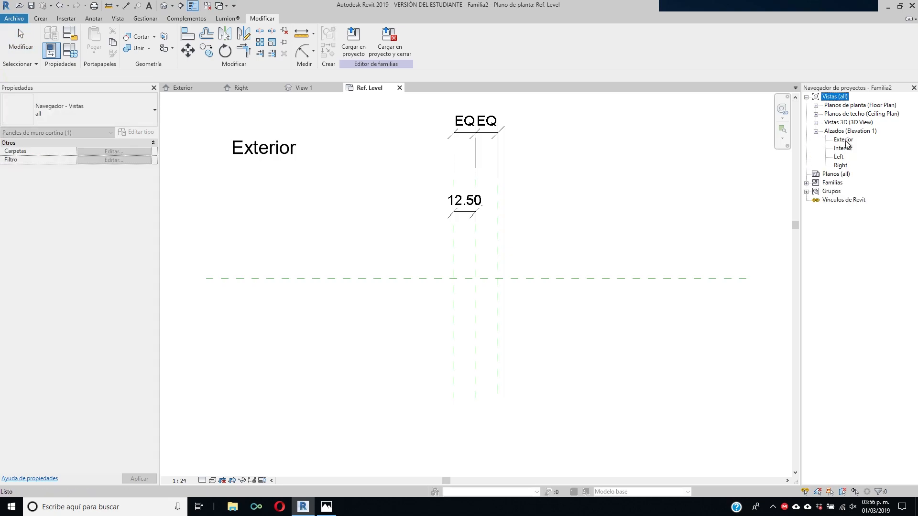
pyautogui.doubleClick(844, 140)
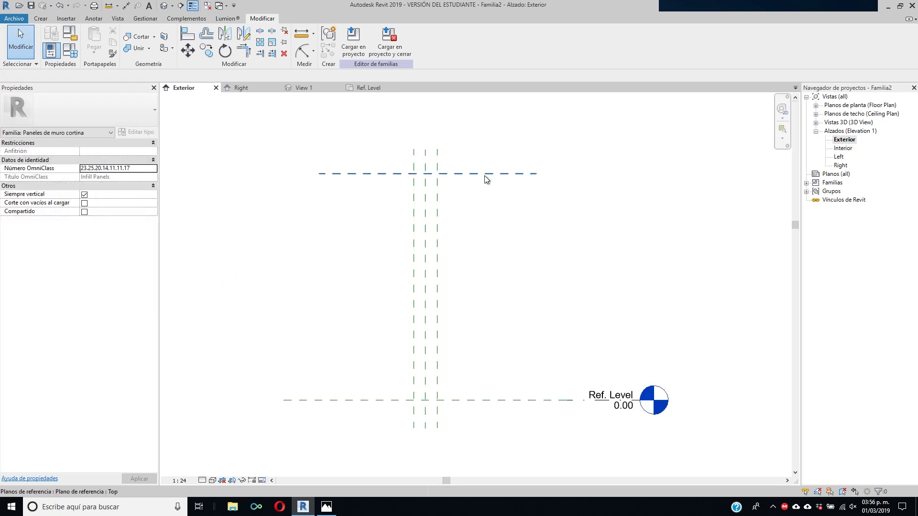
pyautogui.click(486, 174)
pyautogui.click(487, 286)
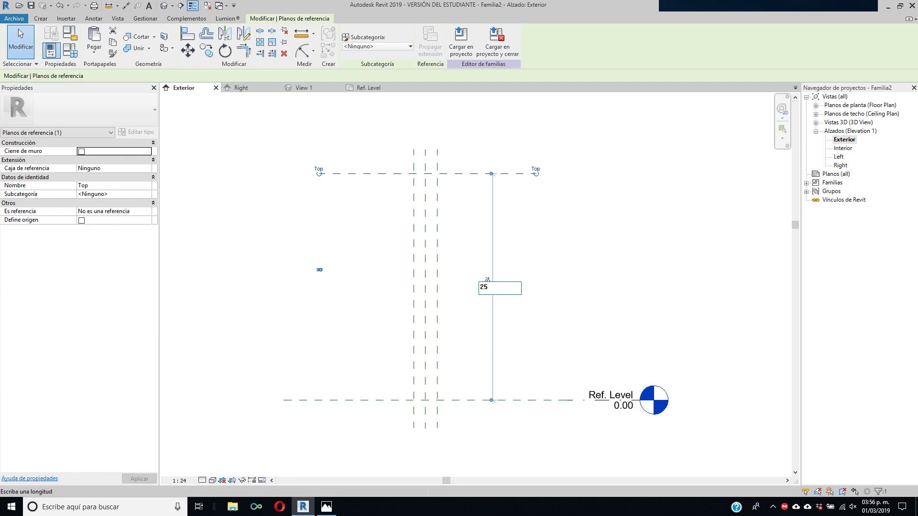
pyautogui.press('Return')
pyautogui.click(476, 364)
# Step: Start importing an image and browse from the desktop to the Cesolsias folder inside Revit Bim MX
pyautogui.scroll(4, 434, 410)
pyautogui.moveTo(440, 409); pyautogui.dragTo(501, 342, button='middle')
pyautogui.click(66, 20)
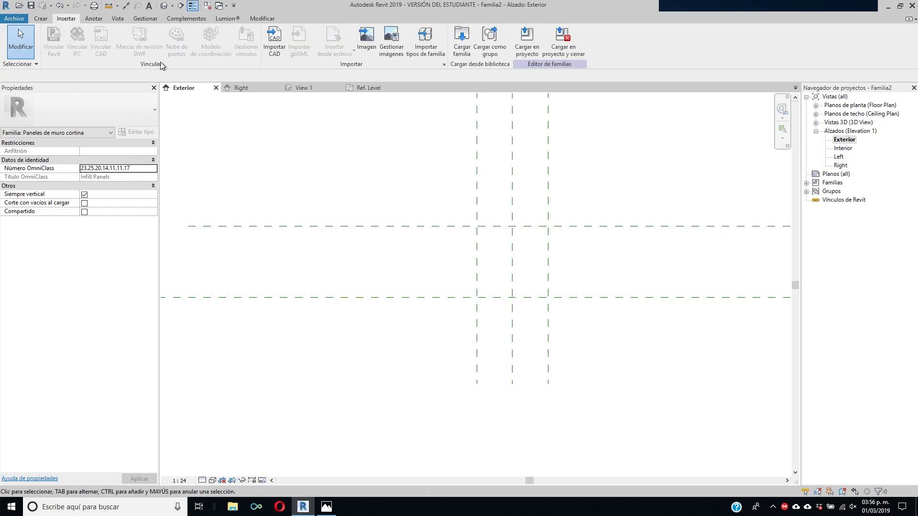
pyautogui.click(361, 39)
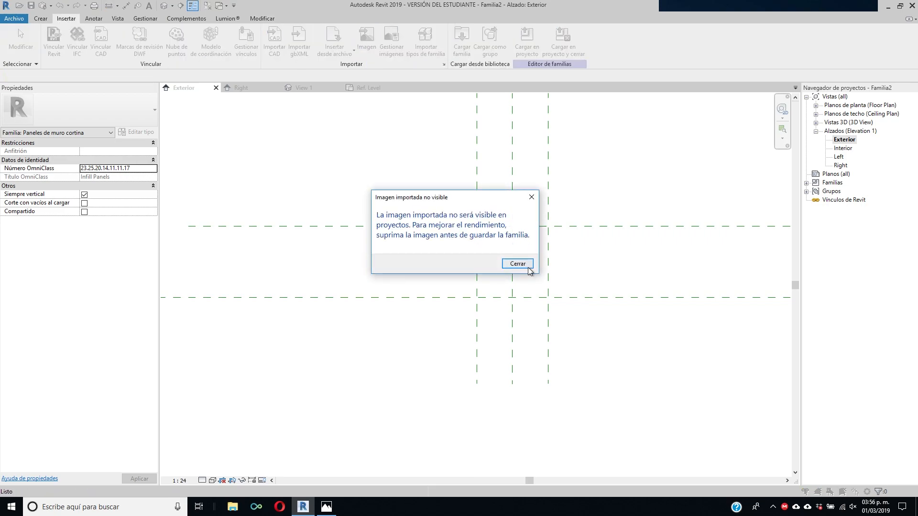
pyautogui.click(517, 264)
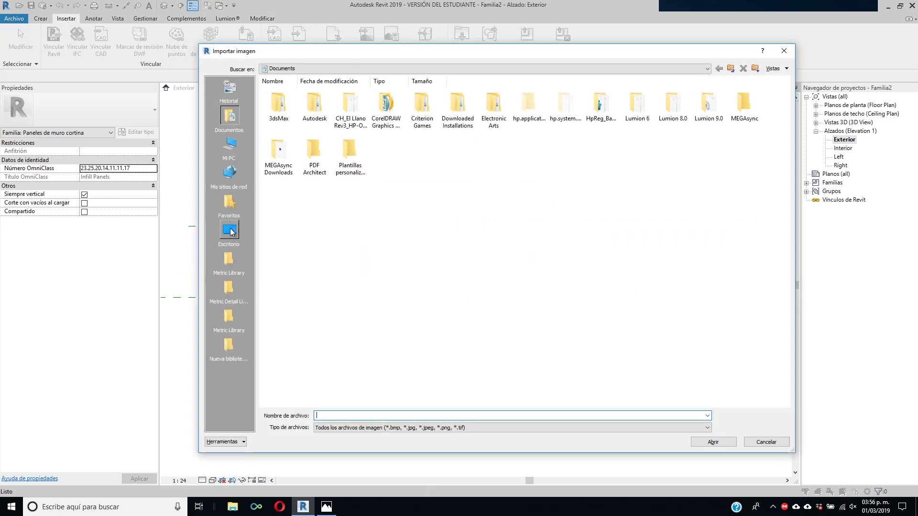
pyautogui.click(229, 231)
pyautogui.doubleClick(278, 153)
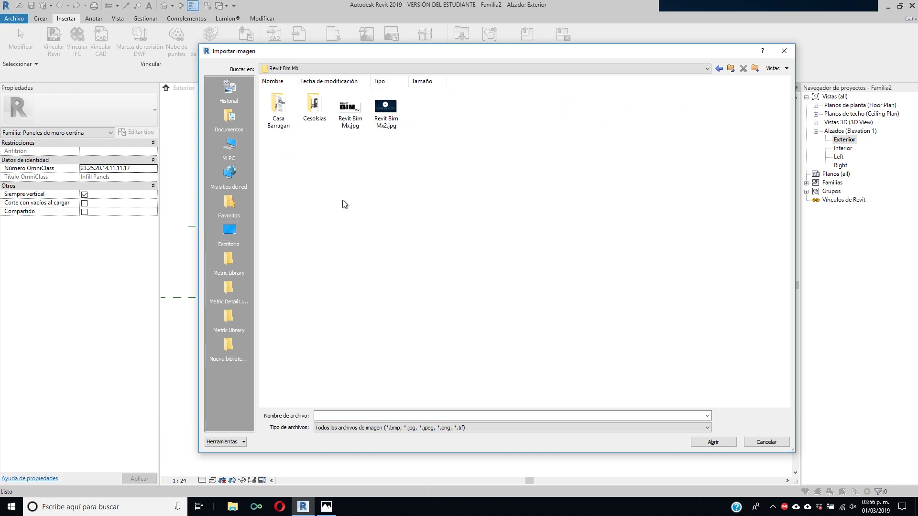
pyautogui.doubleClick(314, 109)
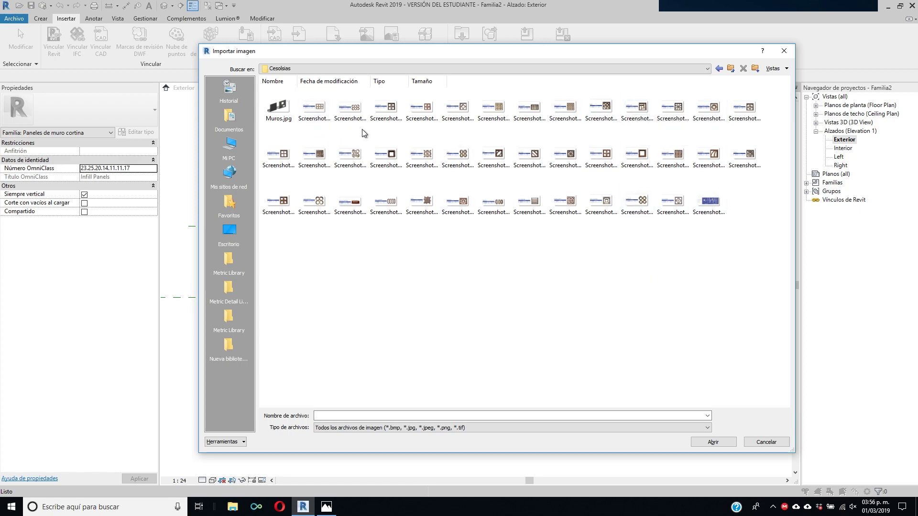
# Step: Import Screenshot_10.jpg and place it over the reference planes in the Exterior elevation
pyautogui.click(744, 108)
pyautogui.click(709, 107)
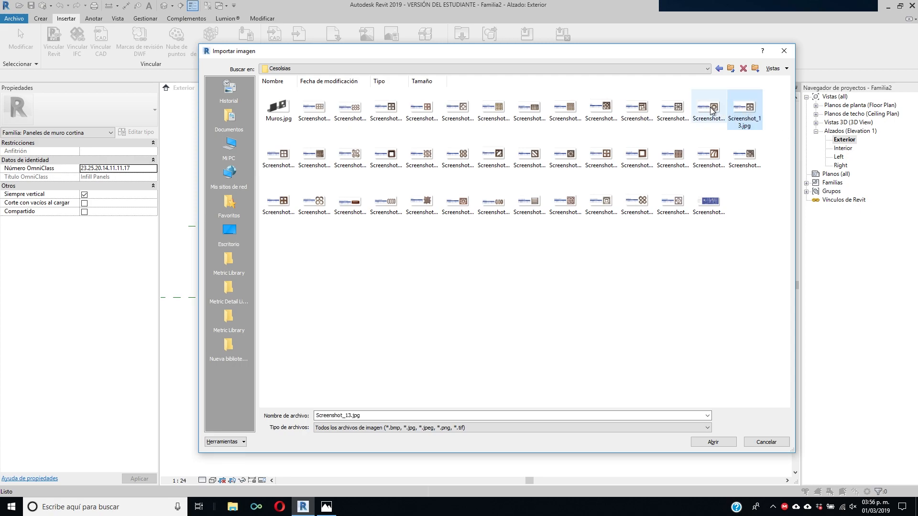
pyautogui.click(680, 113)
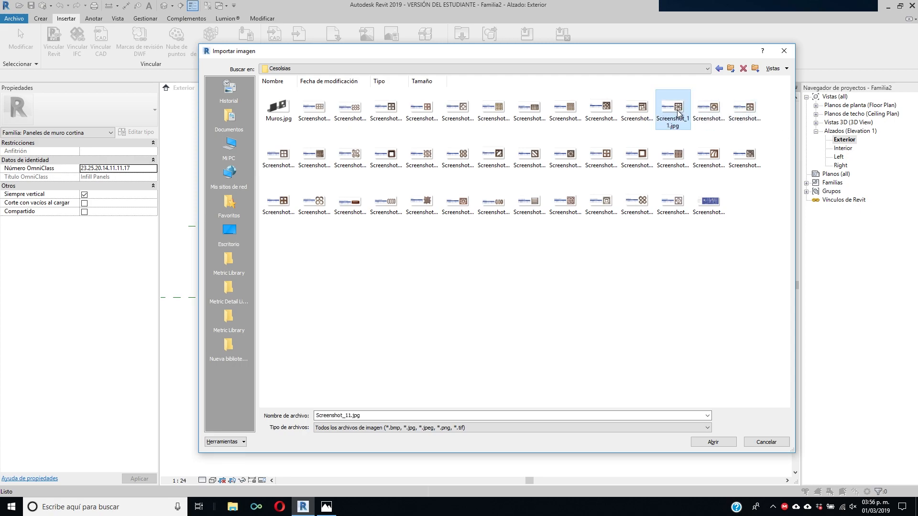
pyautogui.click(635, 111)
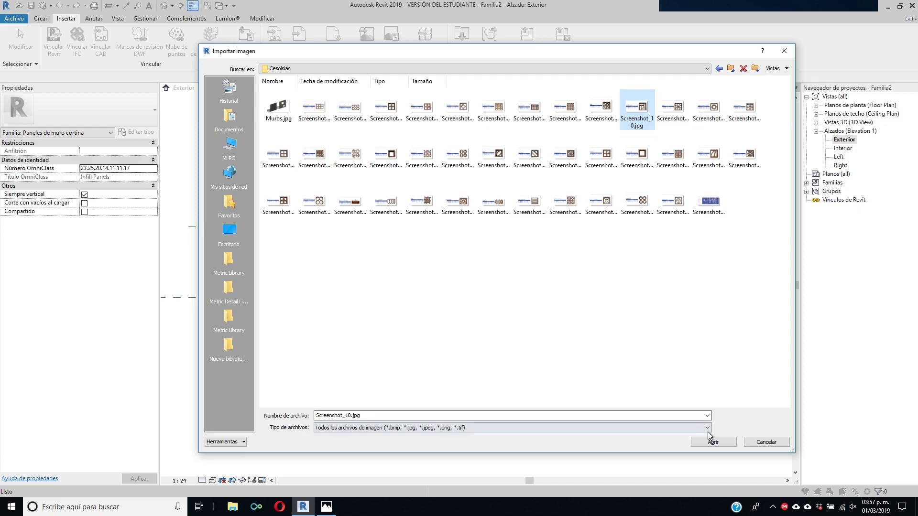
pyautogui.click(717, 443)
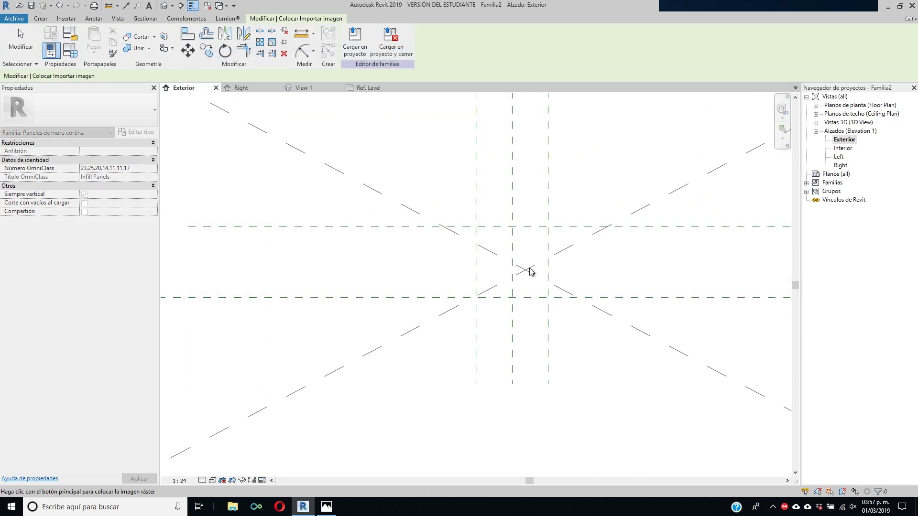
pyautogui.click(372, 252)
pyautogui.scroll(-6, 570, 289)
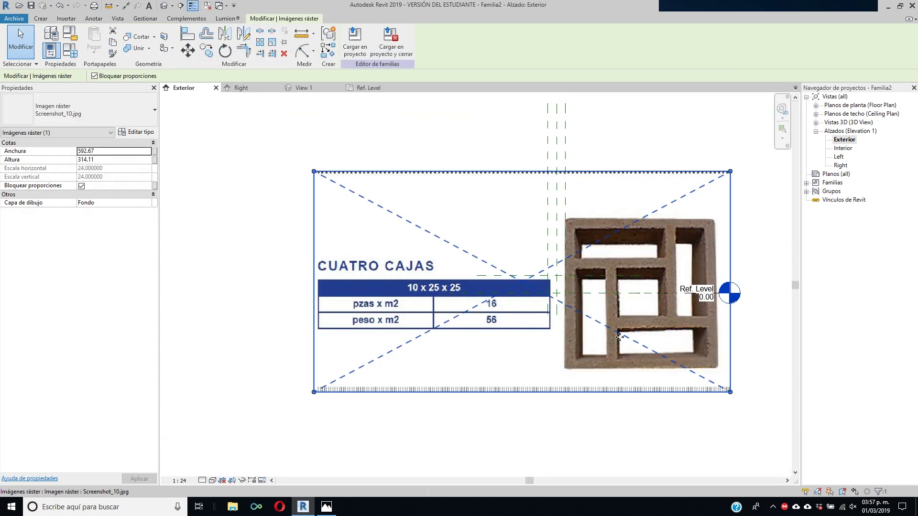
# Step: Move the image so the block's lower-left corner meets the intersection of Ref. Level and the leftmost vertical reference plane
pyautogui.scroll(1, 593, 363)
pyautogui.moveTo(593, 363); pyautogui.dragTo(547, 355, button='middle')
pyautogui.scroll(2, 547, 355)
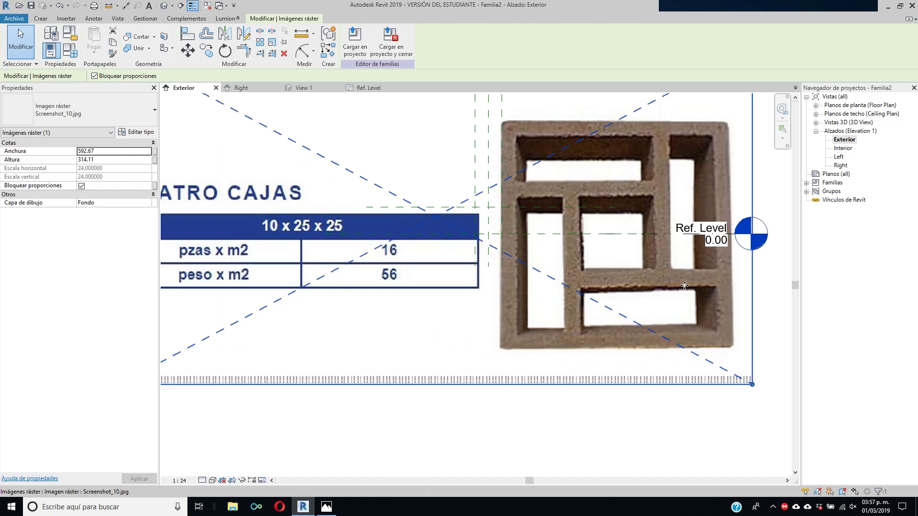
pyautogui.click(186, 50)
pyautogui.scroll(2, 537, 368)
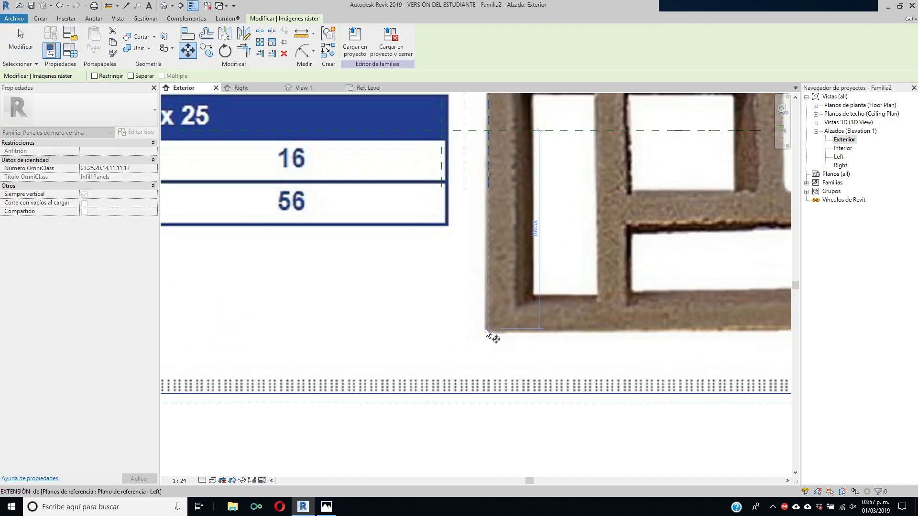
pyautogui.click(486, 333)
pyautogui.scroll(2, 468, 170)
pyautogui.scroll(2, 445, 152)
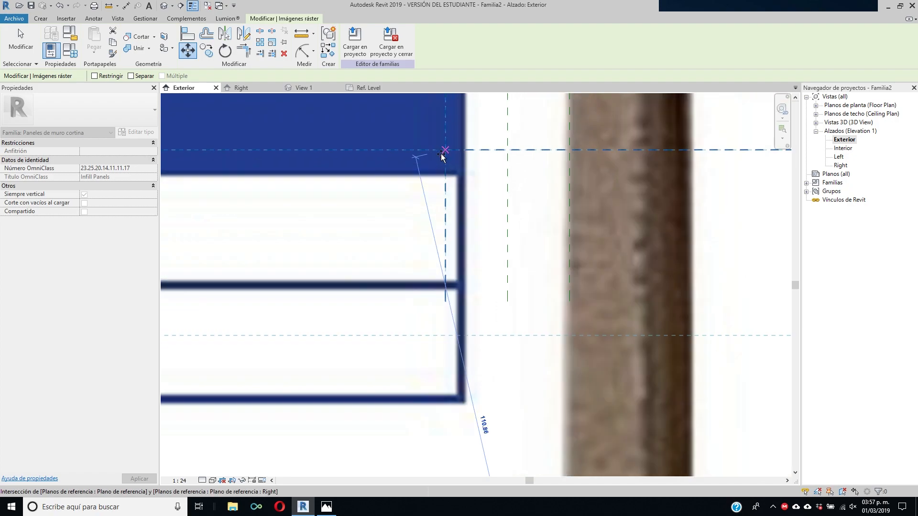
pyautogui.click(445, 150)
# Step: Scale the image graphically from the block's lower-left corner so its width fits the 25 cm between the outer vertical reference planes
pyautogui.scroll(-8, 502, 164)
pyautogui.moveTo(466, 234); pyautogui.dragTo(244, 396, button='middle')
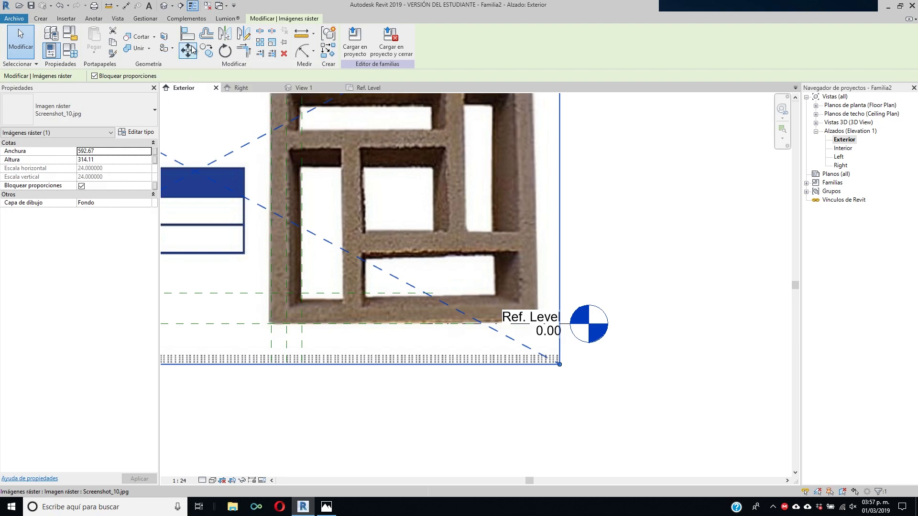
pyautogui.click(272, 43)
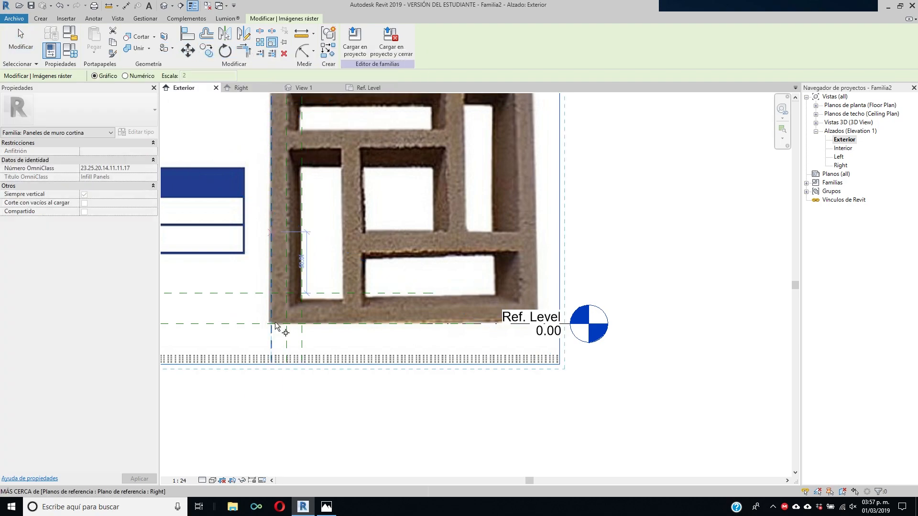
pyautogui.click(266, 323)
pyautogui.scroll(2, 521, 321)
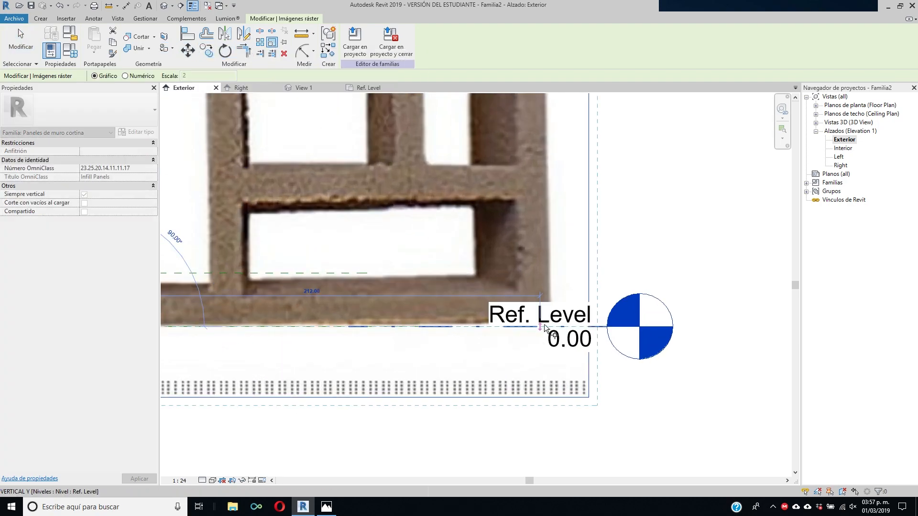
pyautogui.click(549, 327)
pyautogui.scroll(-2, 370, 334)
pyautogui.moveTo(221, 336); pyautogui.dragTo(545, 272, button='middle')
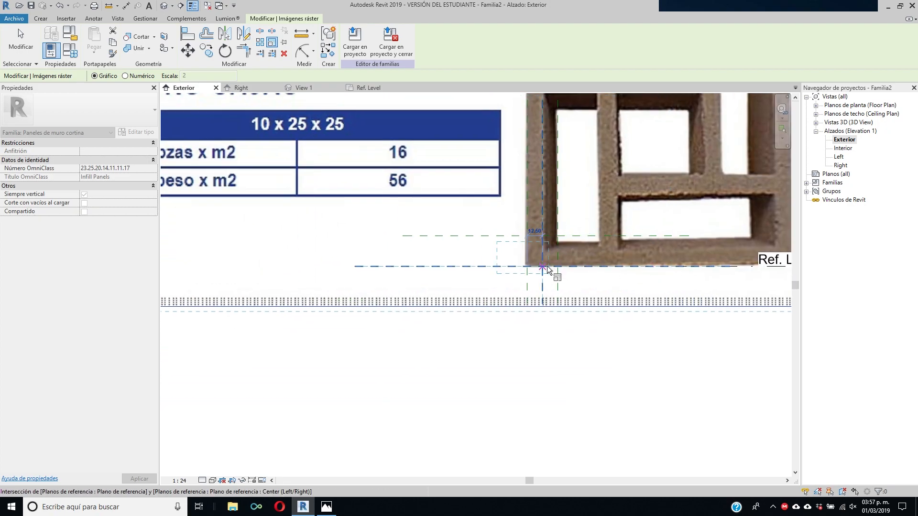
pyautogui.scroll(4, 550, 267)
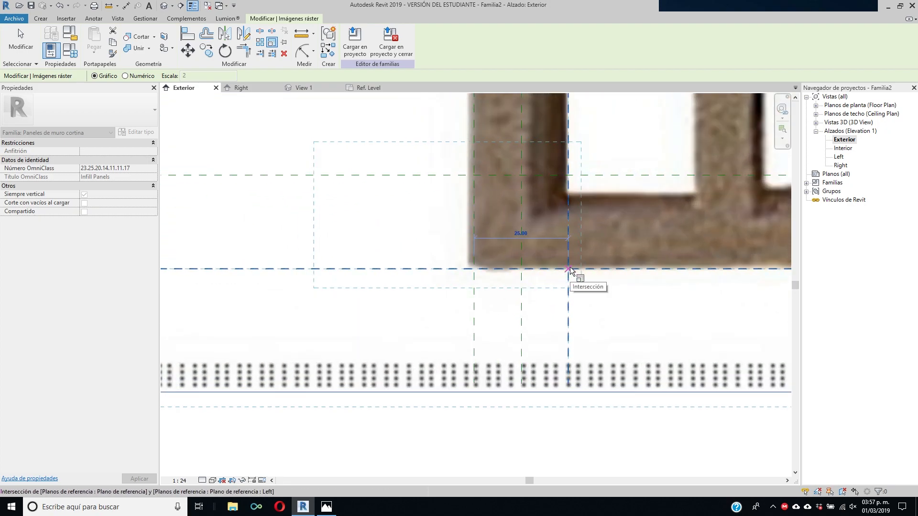
pyautogui.click(569, 269)
# Step: Set the Exterior elevation's view scale to 1:5
pyautogui.scroll(2, 631, 194)
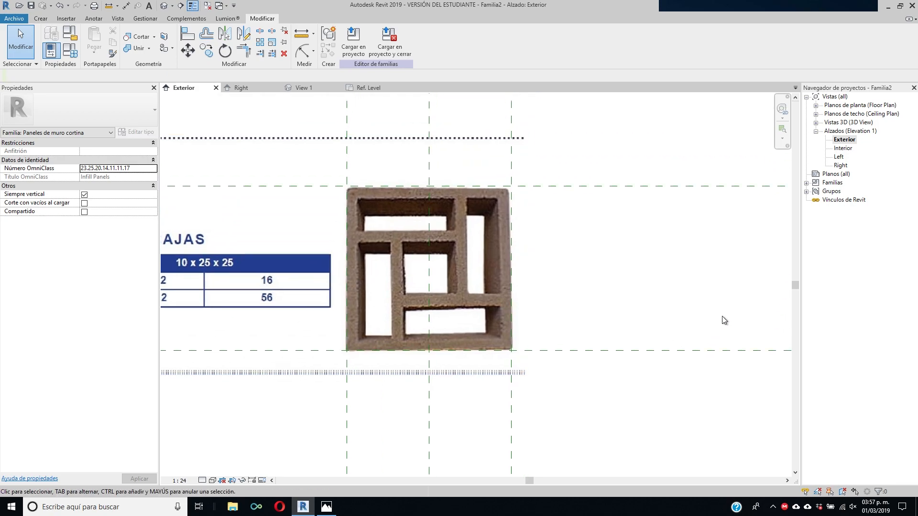
pyautogui.click(180, 481)
pyautogui.click(205, 365)
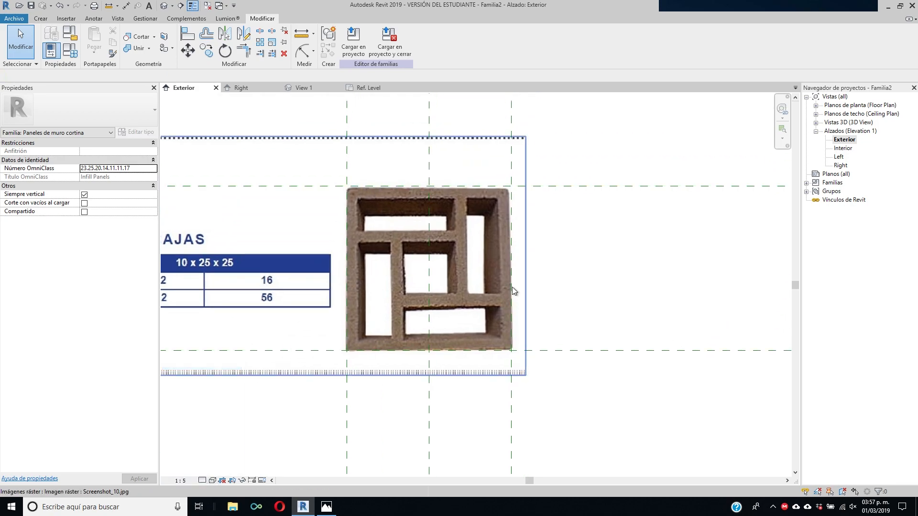
# Step: Draw two vertical reference planes offset 4 cm to either side of the centre plane, from the block's top to its base
pyautogui.scroll(2, 438, 287)
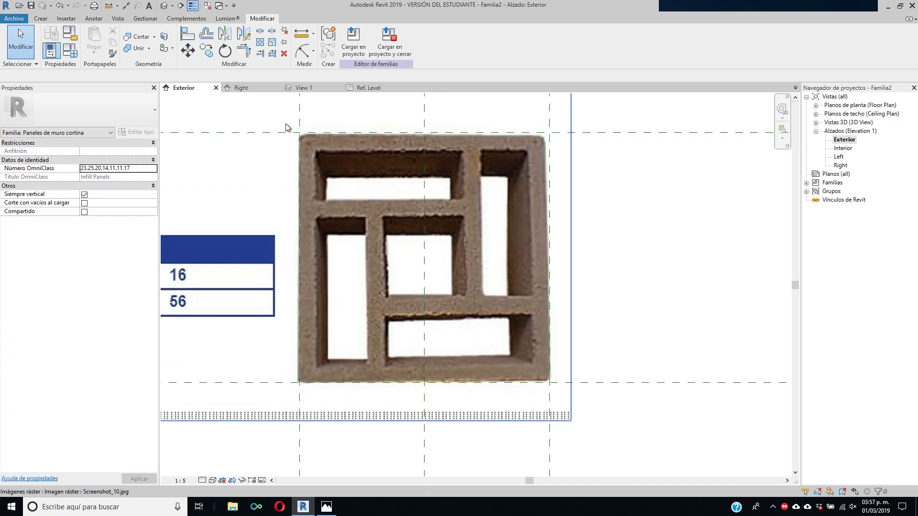
pyautogui.moveTo(589, 268); pyautogui.dragTo(582, 275, button='middle')
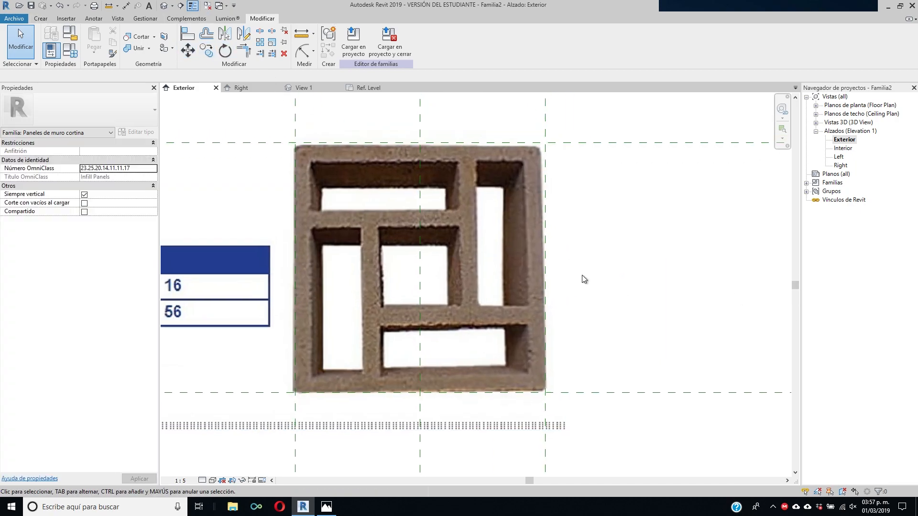
pyautogui.press('r')
pyautogui.press('p')
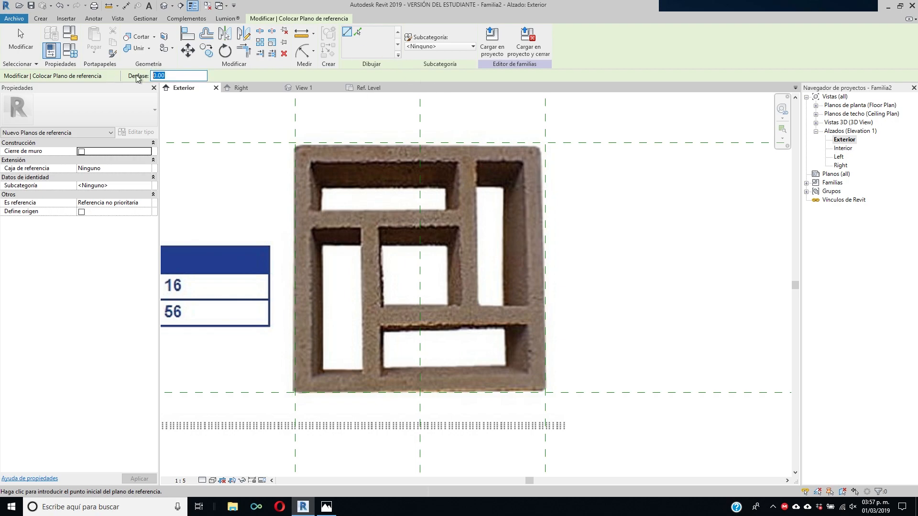
pyautogui.click(420, 142)
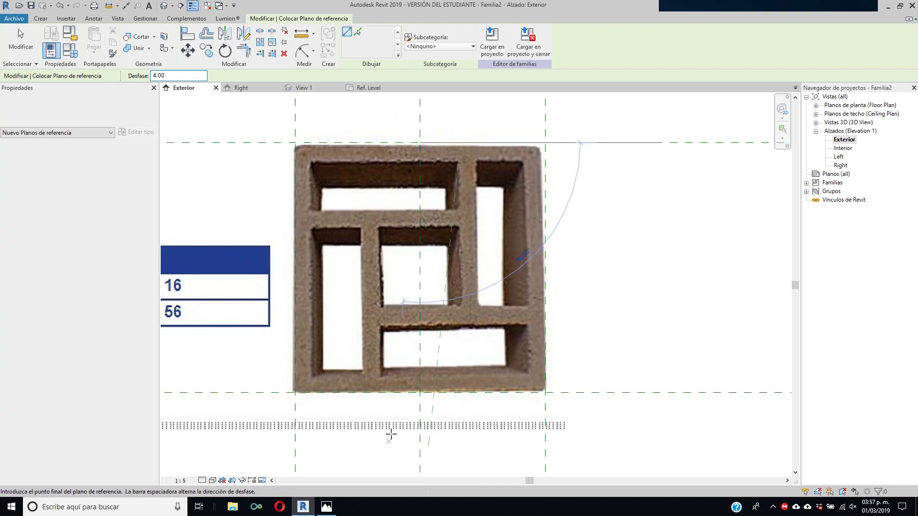
pyautogui.click(420, 393)
pyautogui.click(420, 393)
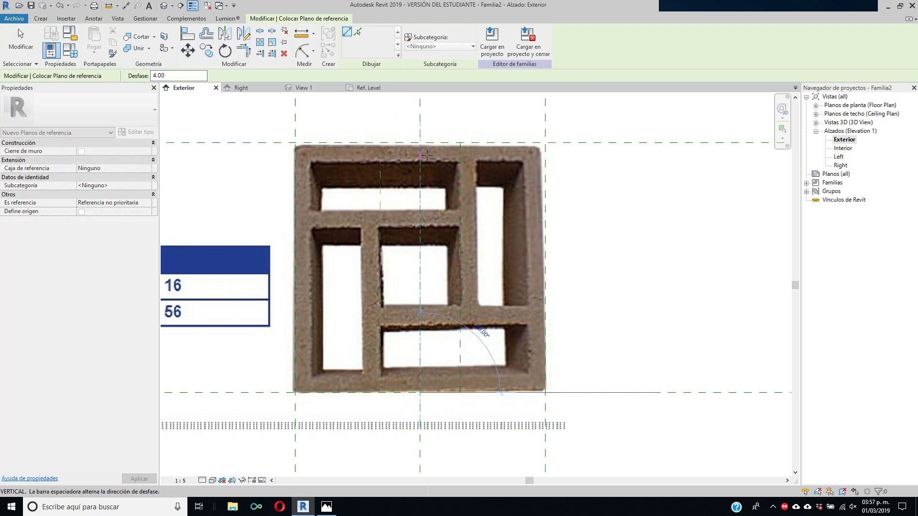
pyautogui.click(420, 142)
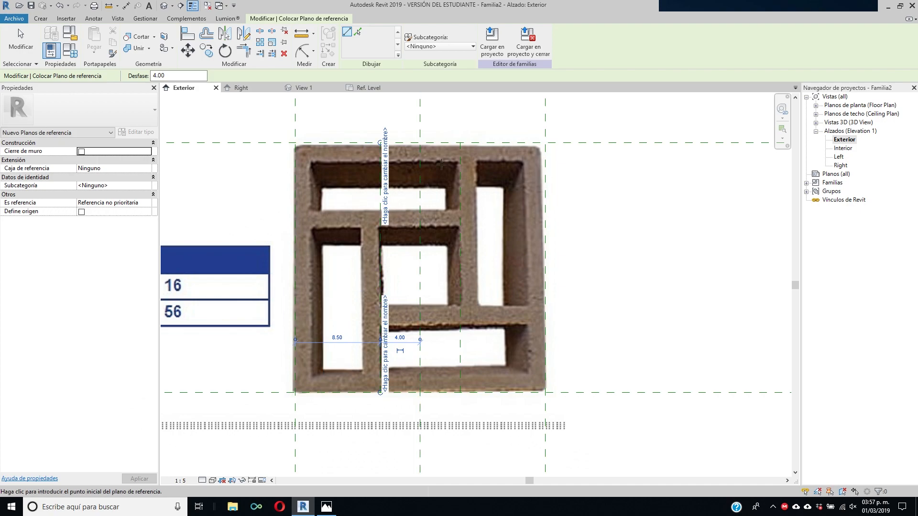
pyautogui.click(295, 393)
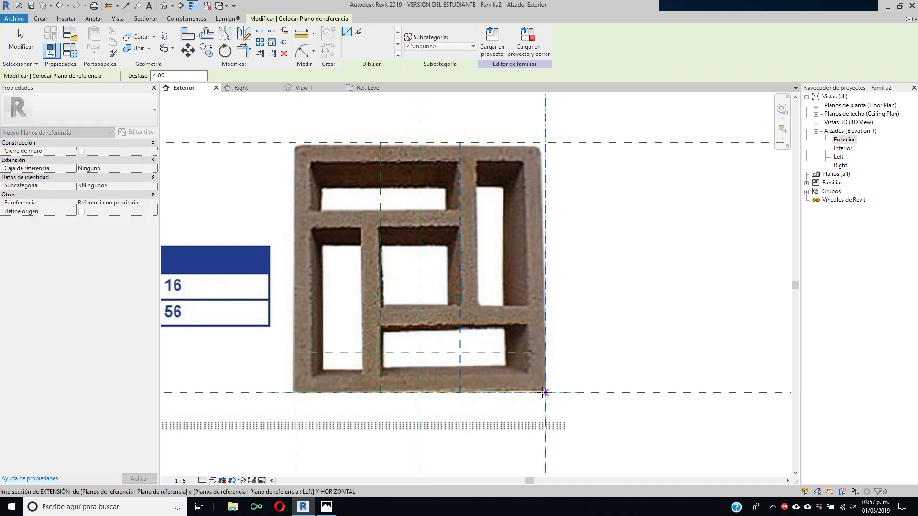
pyautogui.click(545, 393)
pyautogui.press('Escape')
pyautogui.press('Escape')
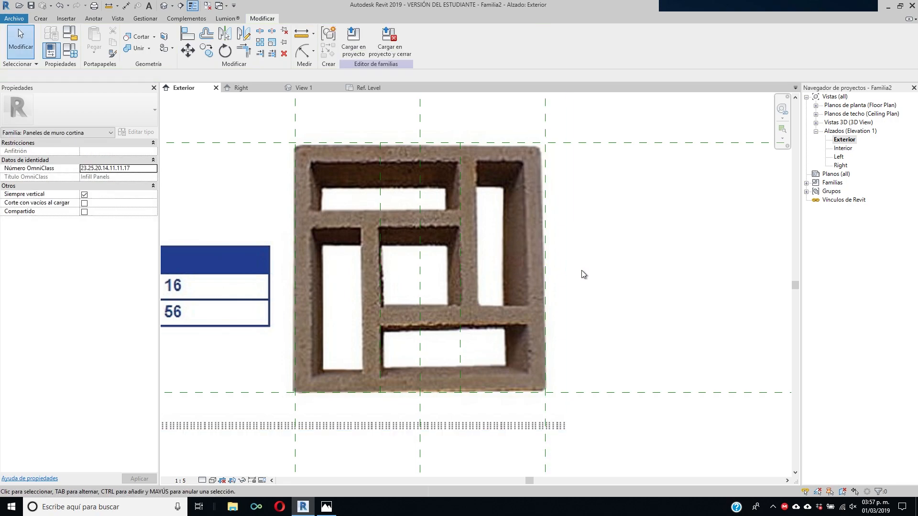
# Step: Draw a horizontal reference plane without offset across the block near mid-height, between the outer vertical reference planes
pyautogui.scroll(-2, 583, 273)
pyautogui.press('r')
pyautogui.press('p')
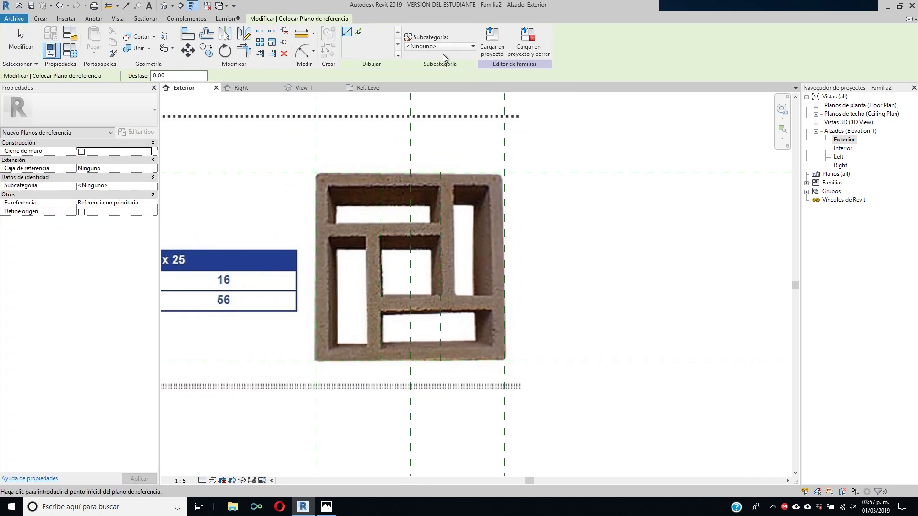
pyautogui.click(510, 271)
pyautogui.click(316, 271)
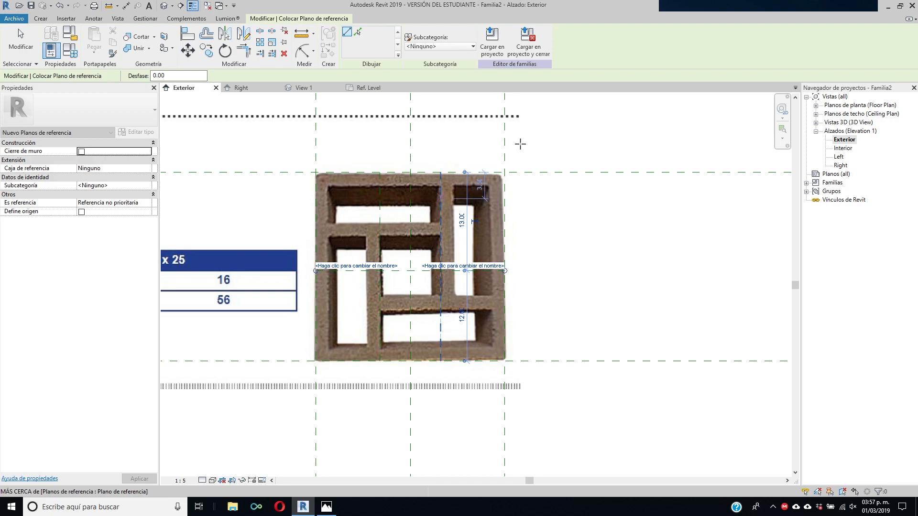
pyautogui.press('Escape')
pyautogui.press('Escape')
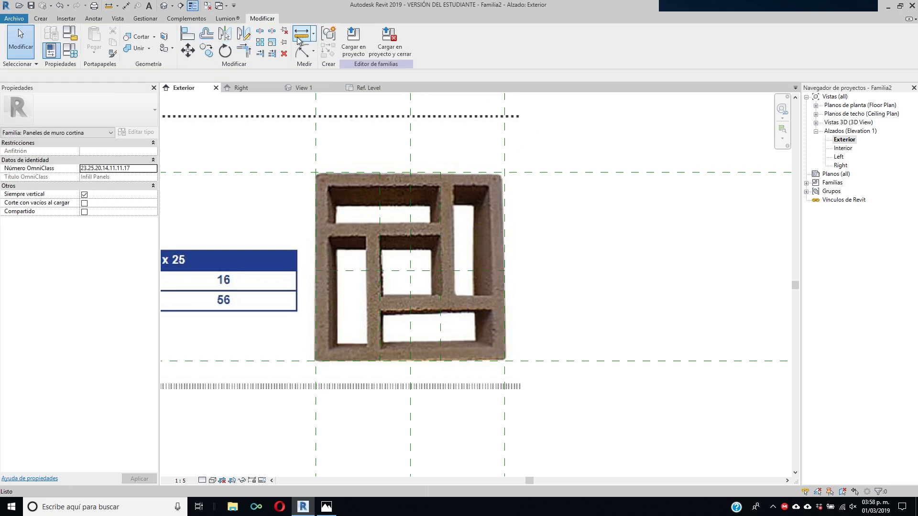
# Step: Place an aligned dimension chain beside the block from its upper reference plane through the mid-height plane to its base plane
pyautogui.click(313, 52)
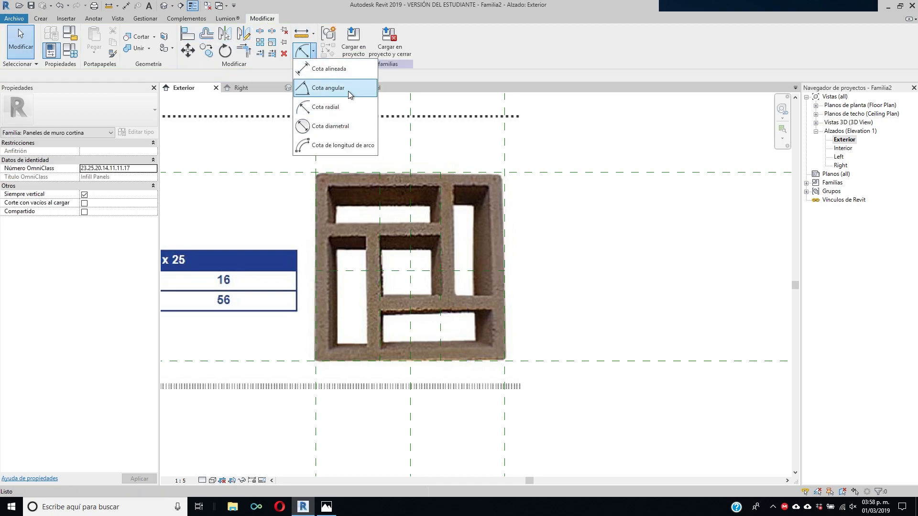
pyautogui.click(343, 73)
pyautogui.click(549, 173)
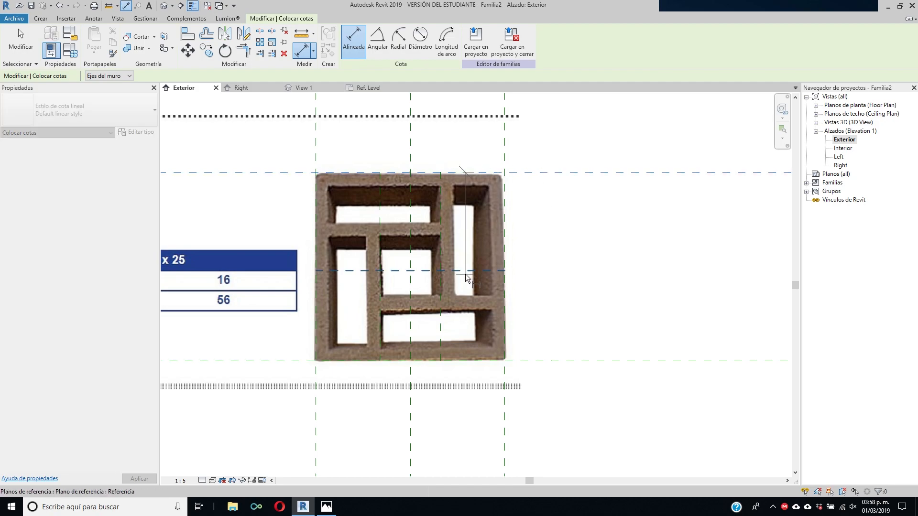
pyautogui.click(466, 271)
pyautogui.click(554, 361)
pyautogui.click(595, 325)
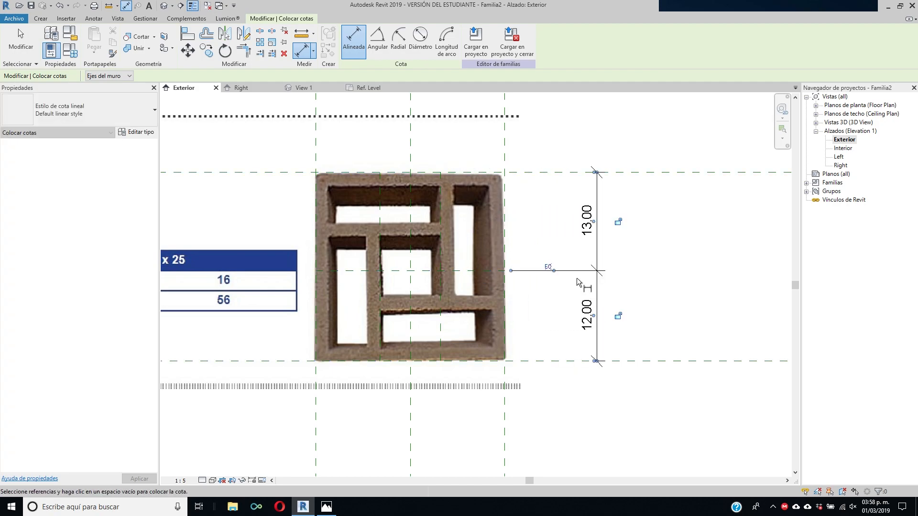
pyautogui.press('Escape')
pyautogui.press('Escape')
# Step: Apply the EQ constraint to the vertical dimension chain so the mid-height reference plane is centred
pyautogui.click(458, 271)
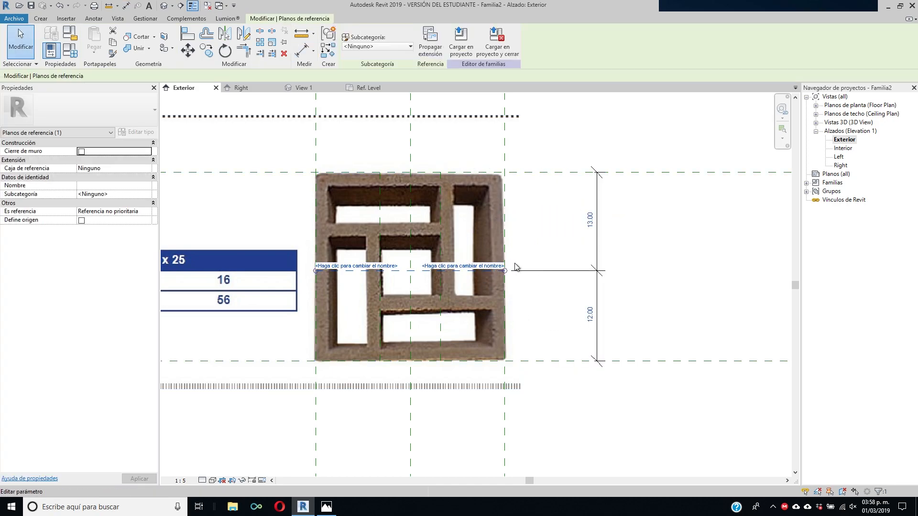
pyautogui.scroll(-2, 521, 268)
pyautogui.scroll(2, 588, 277)
pyautogui.click(540, 268)
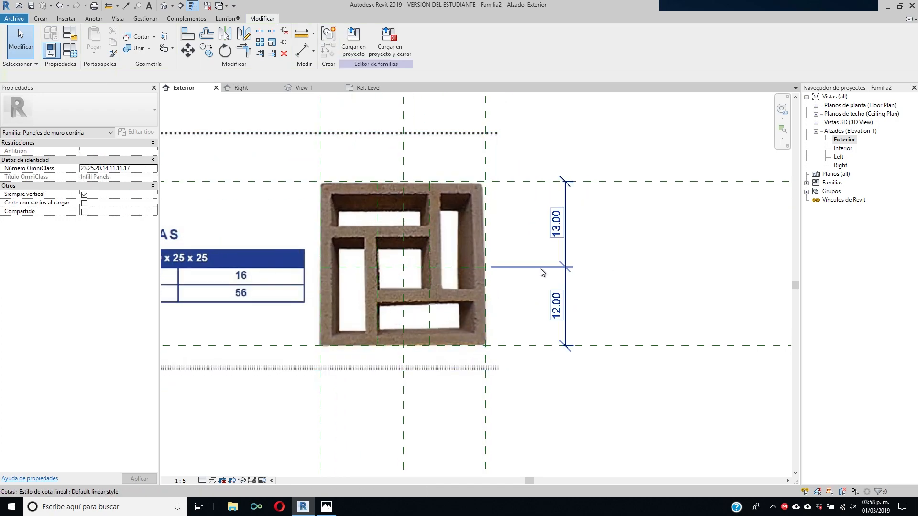
pyautogui.click(528, 267)
pyautogui.scroll(2, 478, 278)
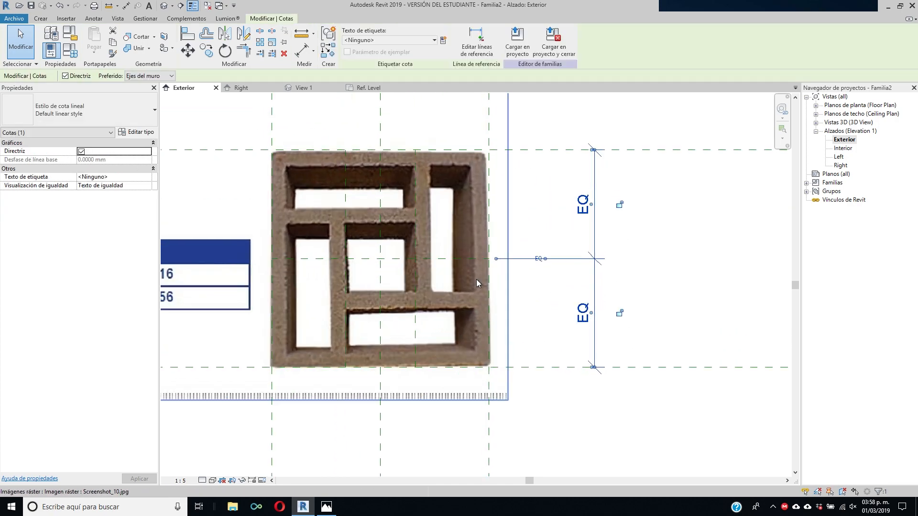
pyautogui.click(529, 282)
# Step: Draw two horizontal reference planes offset 4 cm above and below the mid-height plane, spanning the block's full width
pyautogui.scroll(2, 379, 271)
pyautogui.moveTo(414, 298); pyautogui.dragTo(429, 299, button='middle')
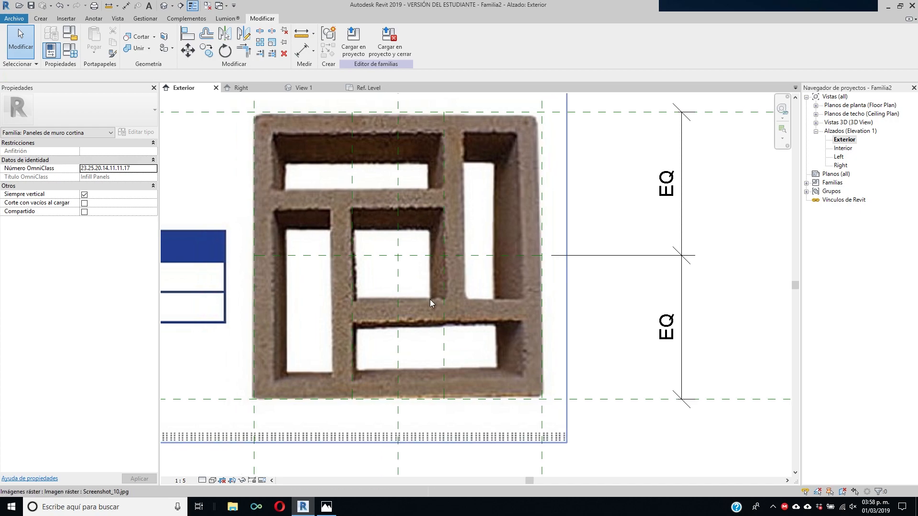
pyautogui.press('r')
pyautogui.press('p')
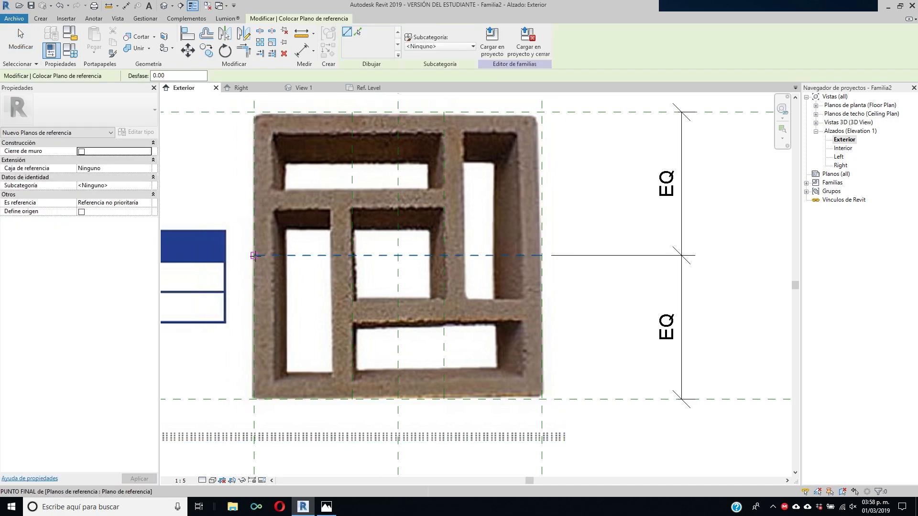
pyautogui.click(254, 255)
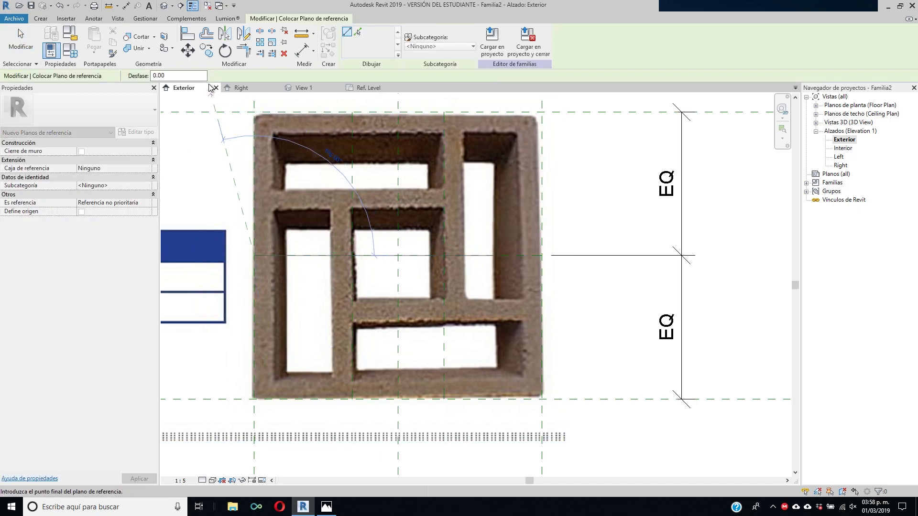
pyautogui.press('Escape')
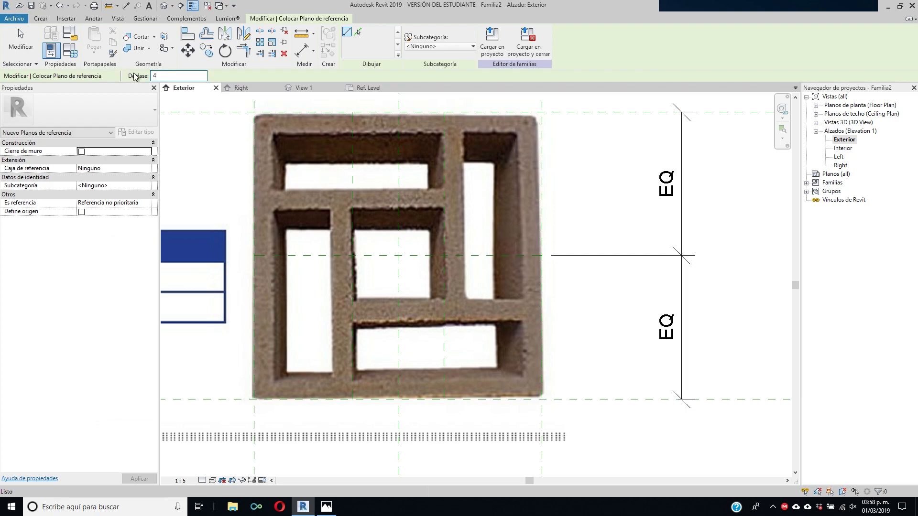
pyautogui.click(255, 256)
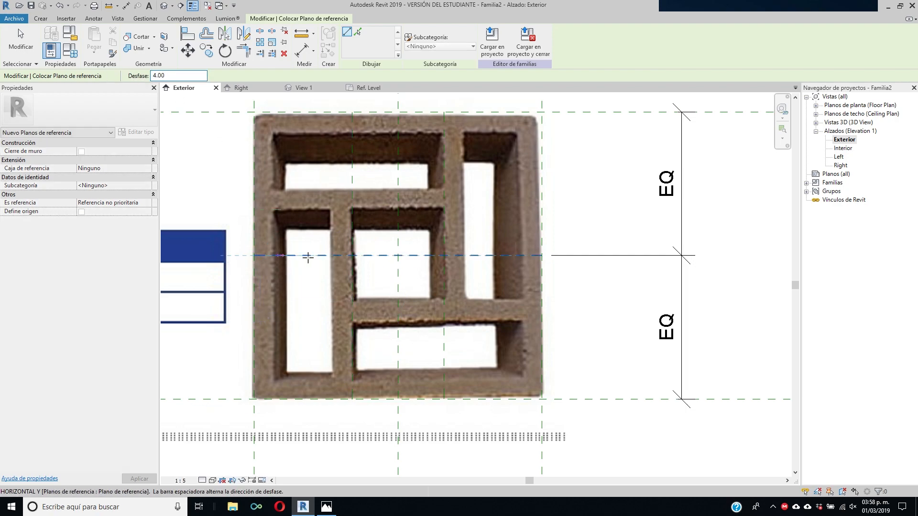
pyautogui.click(542, 256)
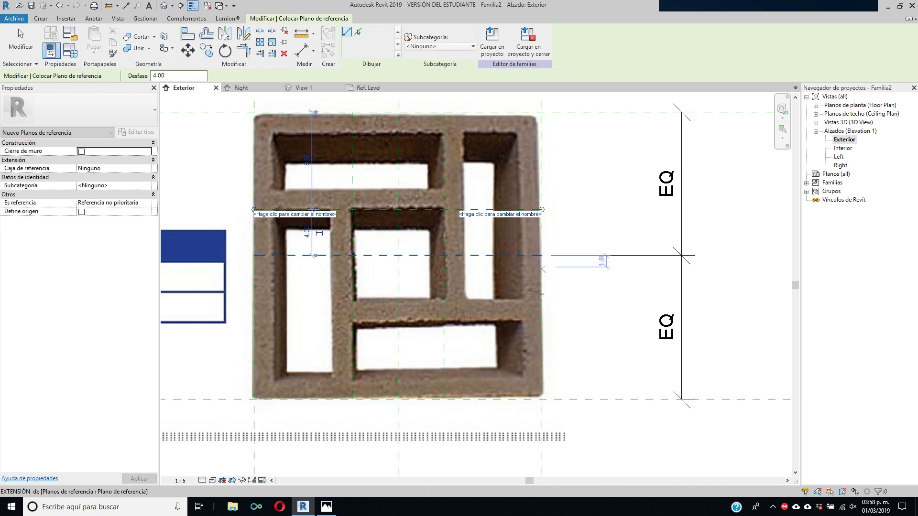
pyautogui.click(542, 256)
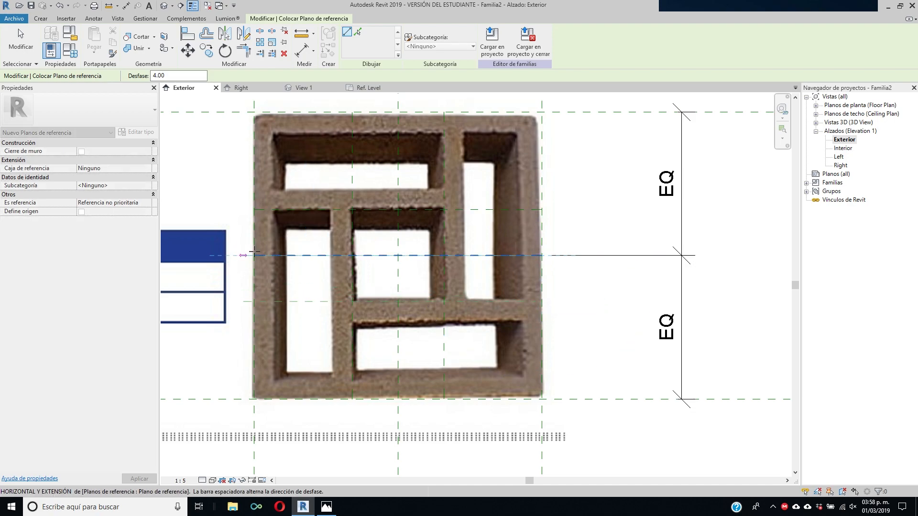
pyautogui.click(254, 255)
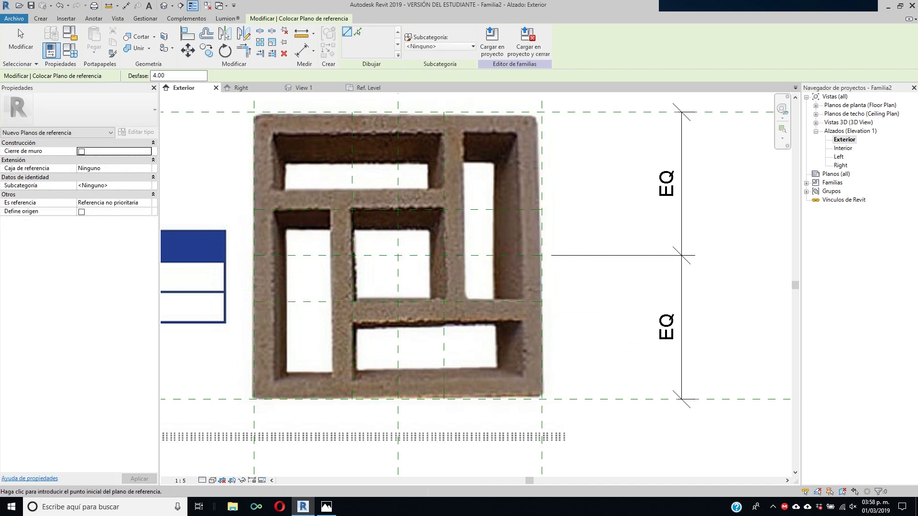
pyautogui.scroll(-1, 496, 263)
pyautogui.press('Escape')
pyautogui.press('Escape')
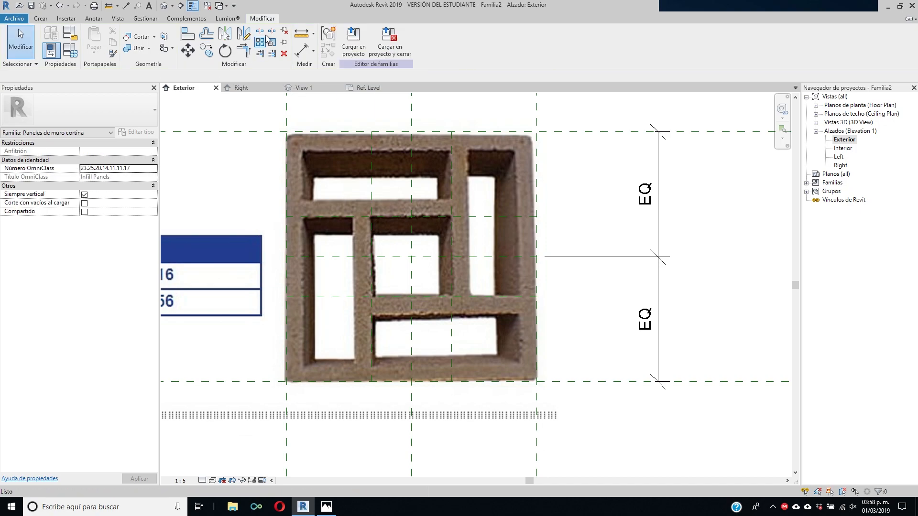
# Step: Draw four reference planes offset 2 cm inward from the block's left, bottom, right and top edges to mark the outer wall thickness
pyautogui.press('p')
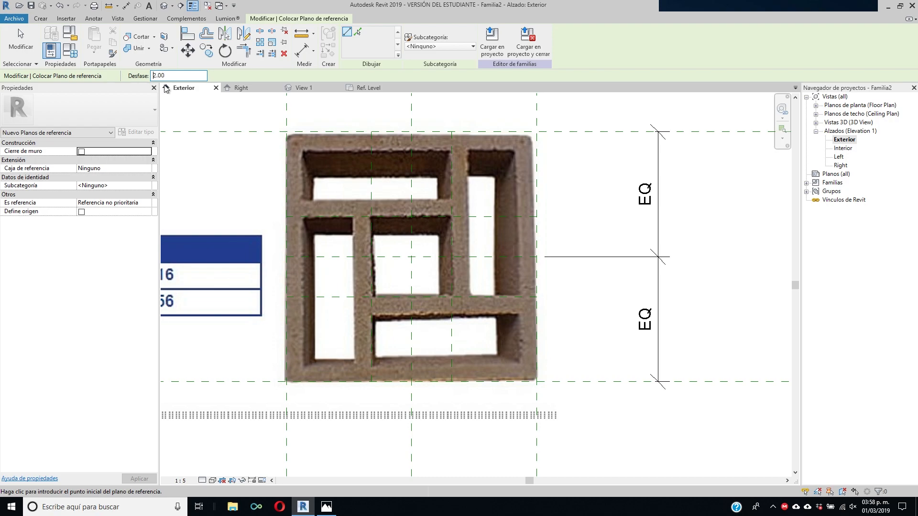
pyautogui.click(287, 131)
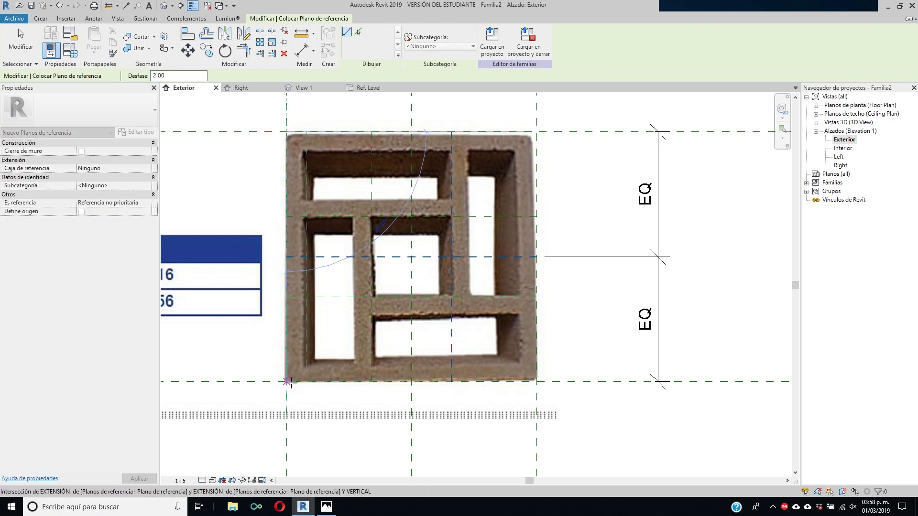
pyautogui.click(287, 381)
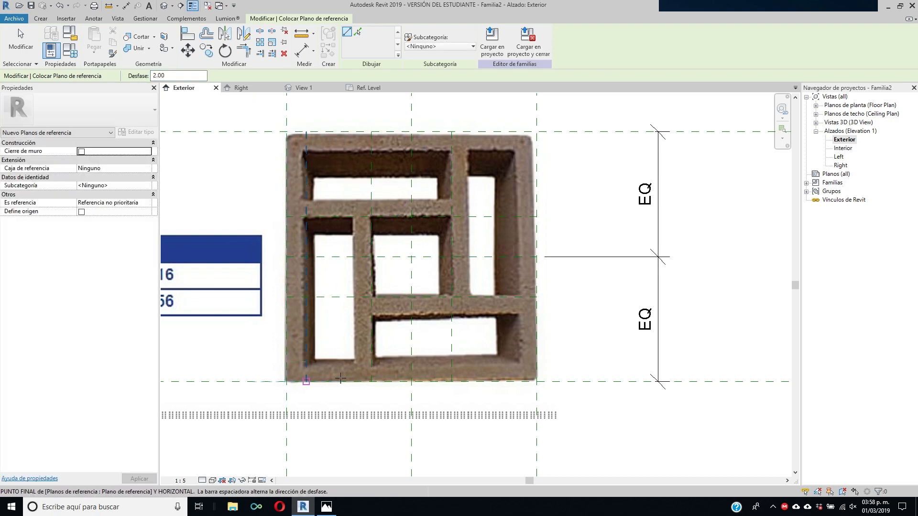
pyautogui.click(540, 379)
pyautogui.click(536, 381)
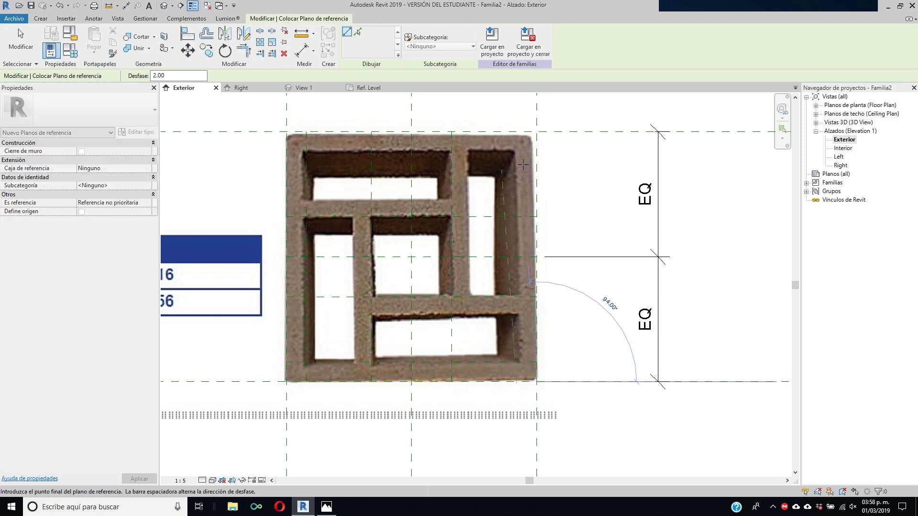
pyautogui.click(535, 132)
pyautogui.click(536, 131)
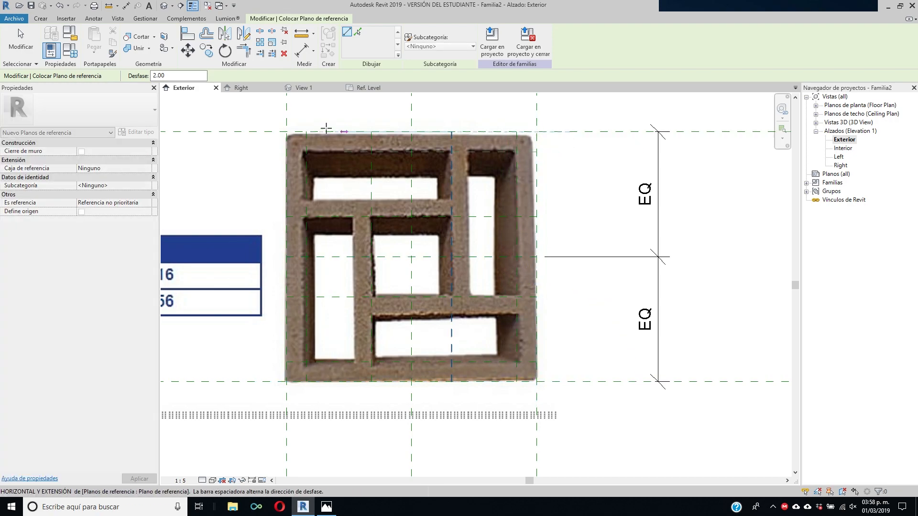
pyautogui.click(286, 131)
# Step: Offset reference planes 2 cm outward from the central square's right and top sides, tracing the right vertical rib and the upper horizontal rib
pyautogui.scroll(2, 456, 294)
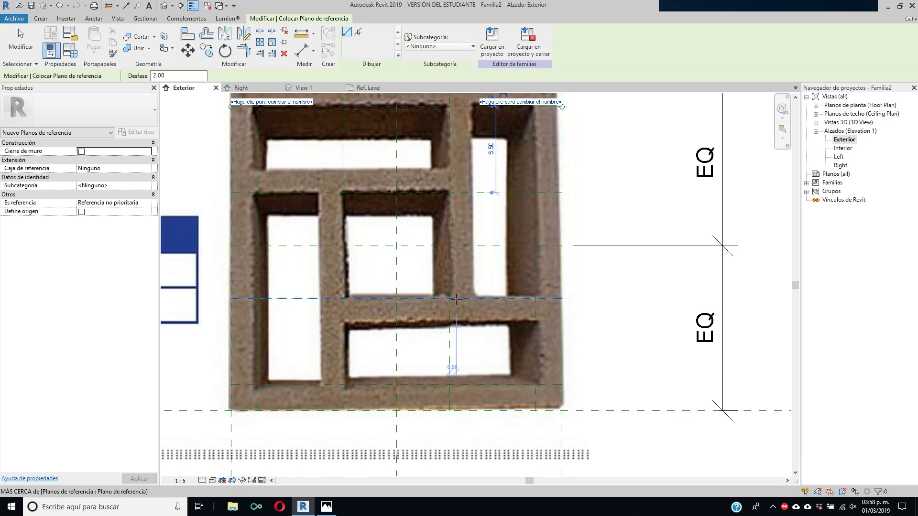
pyautogui.click(449, 299)
pyautogui.scroll(-2, 451, 306)
pyautogui.scroll(2, 452, 248)
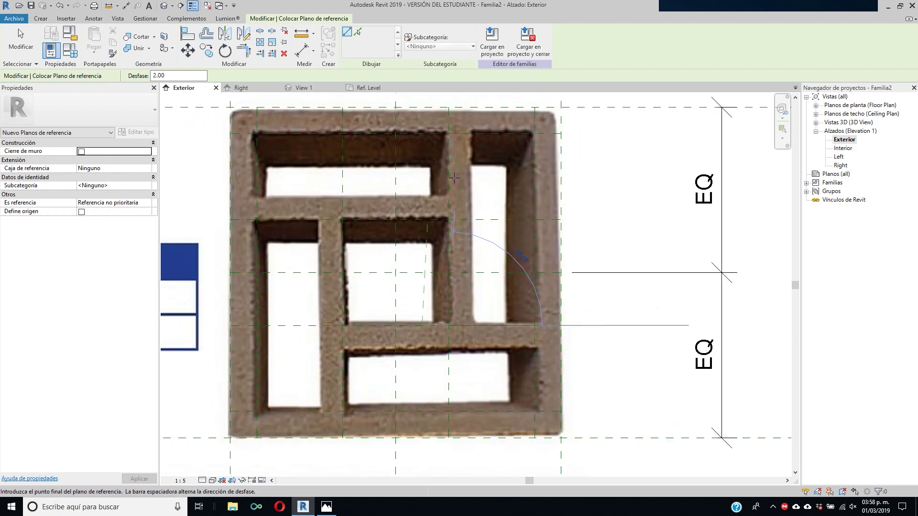
pyautogui.click(449, 135)
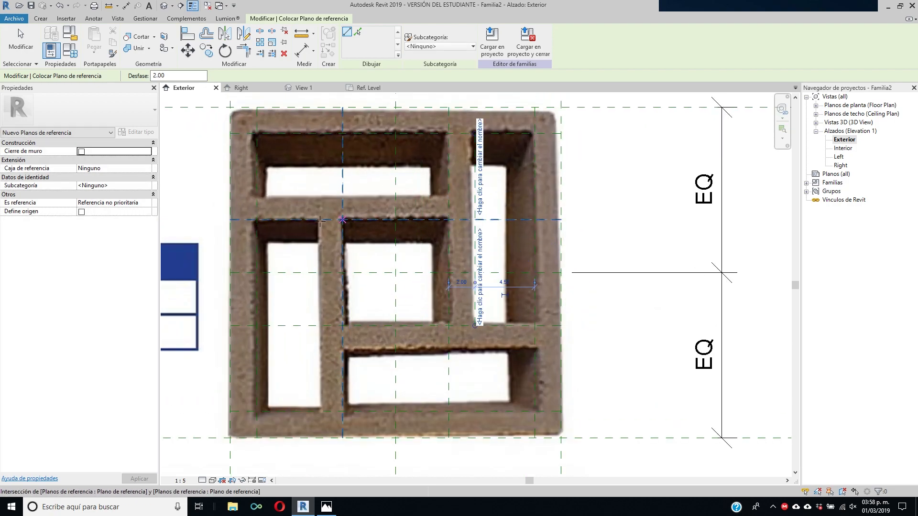
pyautogui.click(256, 220)
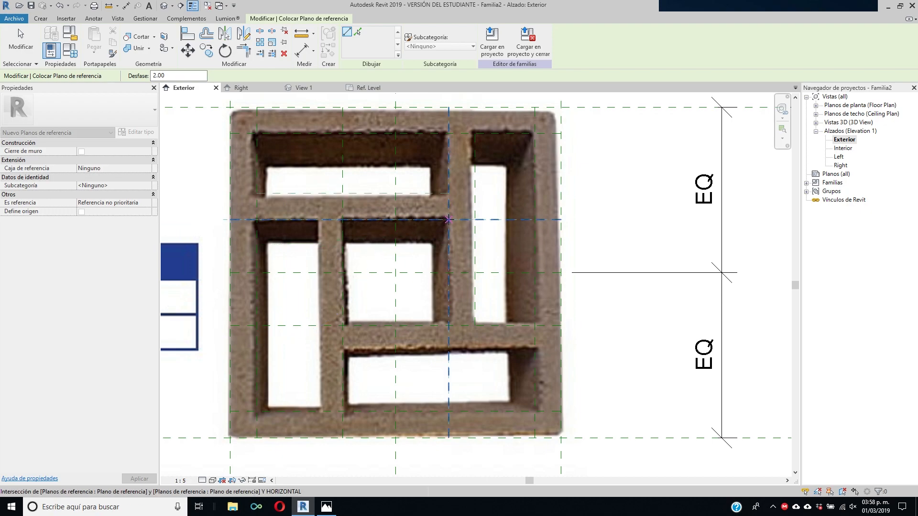
pyautogui.click(449, 220)
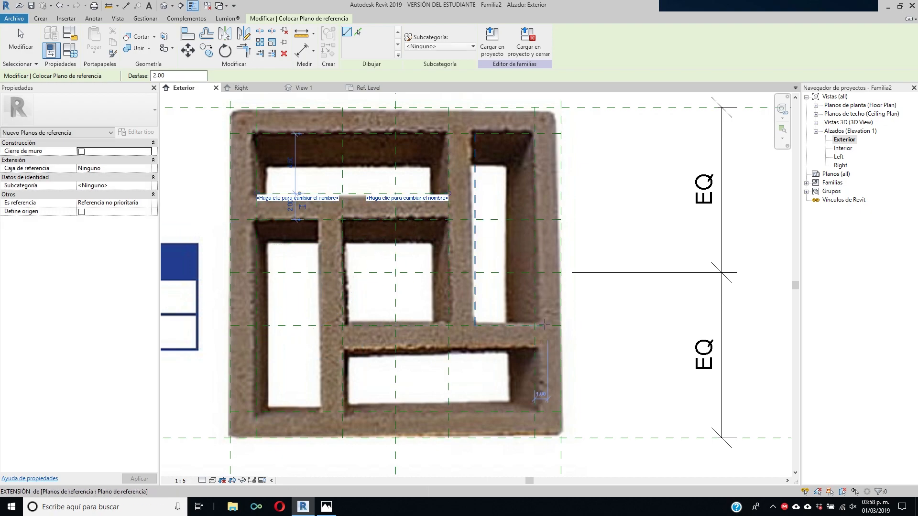
# Step: Offset reference planes 2 cm outward from the central square's bottom and left sides, tracing the lower horizontal rib and the left vertical rib
pyautogui.click(544, 324)
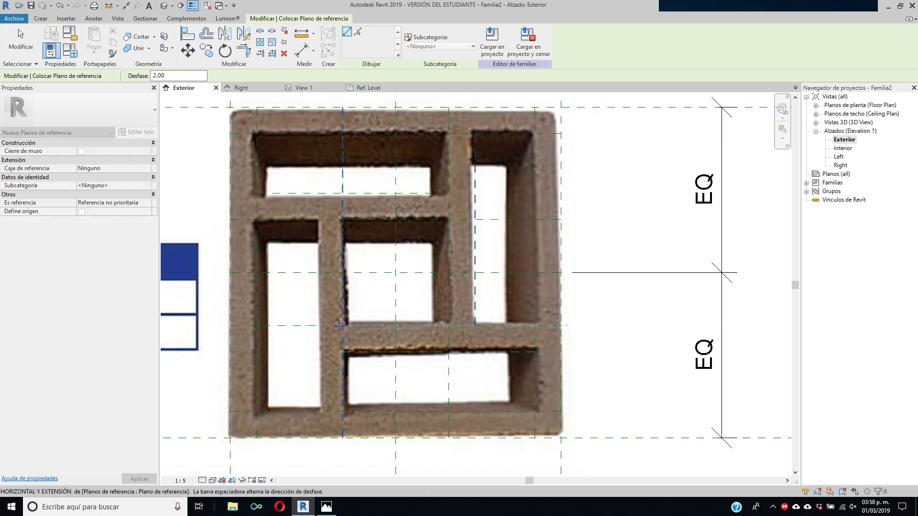
pyautogui.click(341, 326)
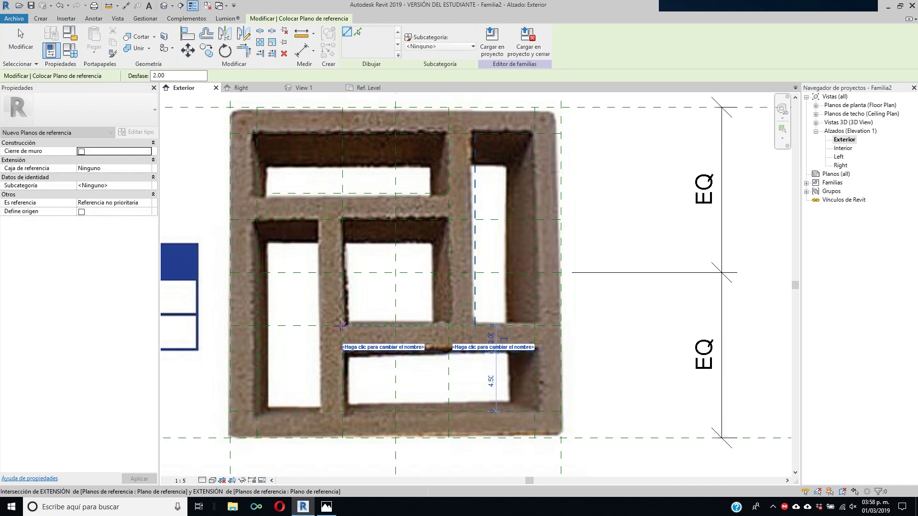
pyautogui.click(342, 411)
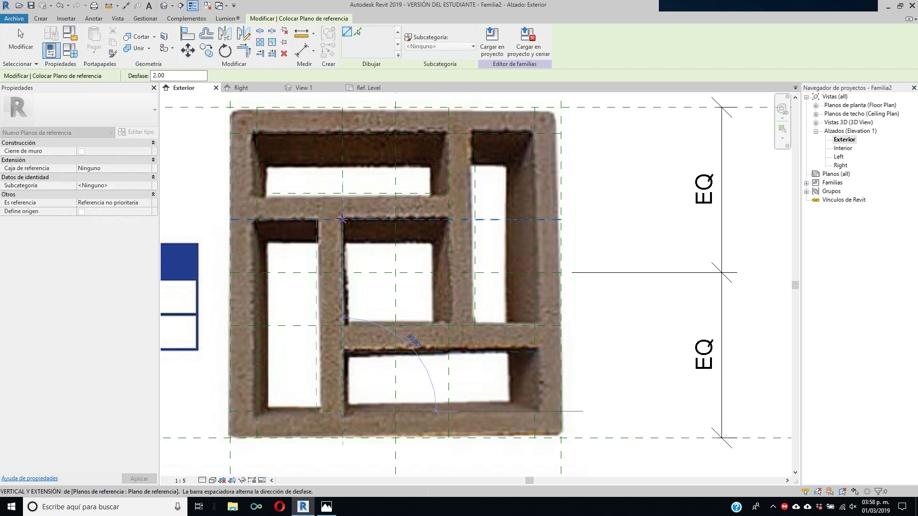
pyautogui.click(342, 220)
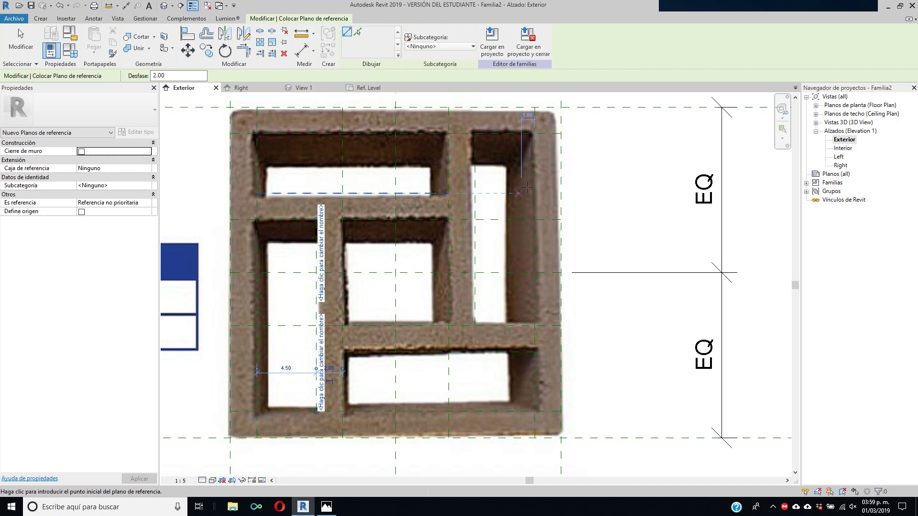
pyautogui.scroll(-2, 454, 306)
pyautogui.press('Escape')
pyautogui.scroll(1, 461, 147)
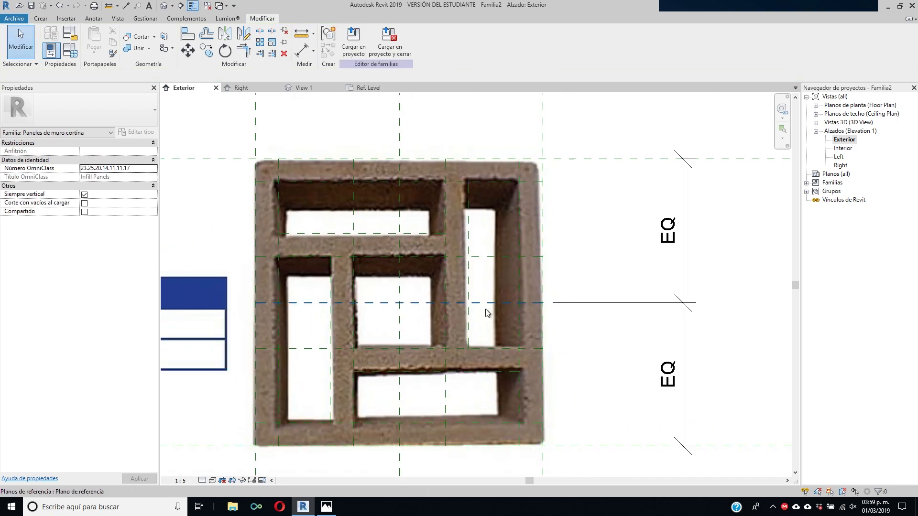
# Step: Start an extrusion and sketch its outer boundary as a rectangle along the block's four outer reference planes
pyautogui.scroll(-2, 524, 327)
pyautogui.moveTo(525, 326); pyautogui.dragTo(519, 227, button='middle')
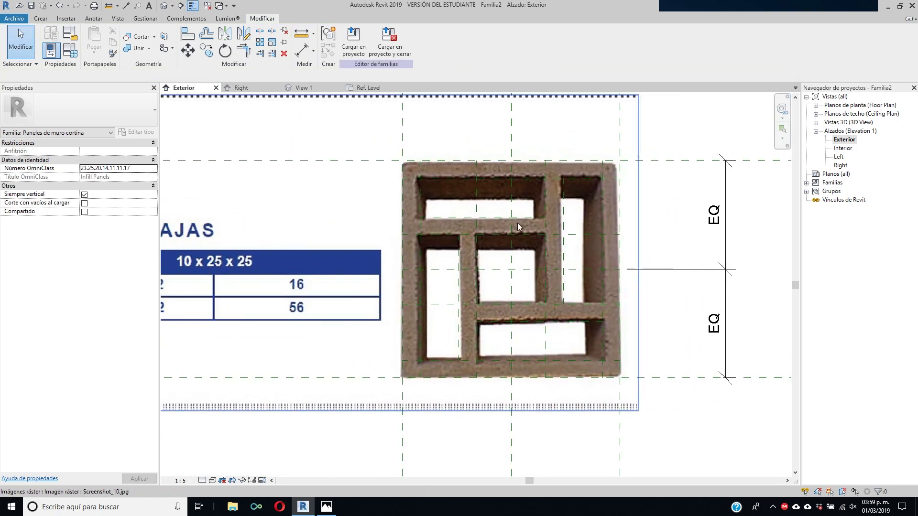
pyautogui.click(41, 19)
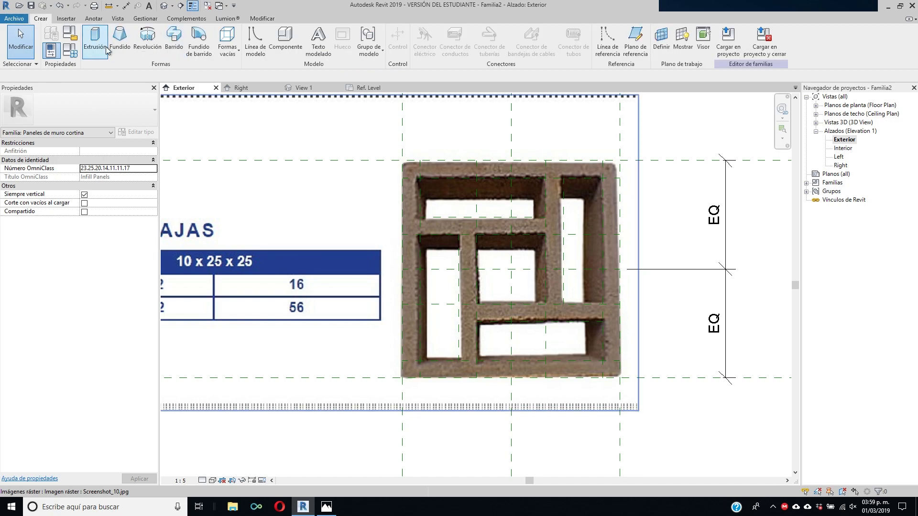
pyautogui.click(94, 37)
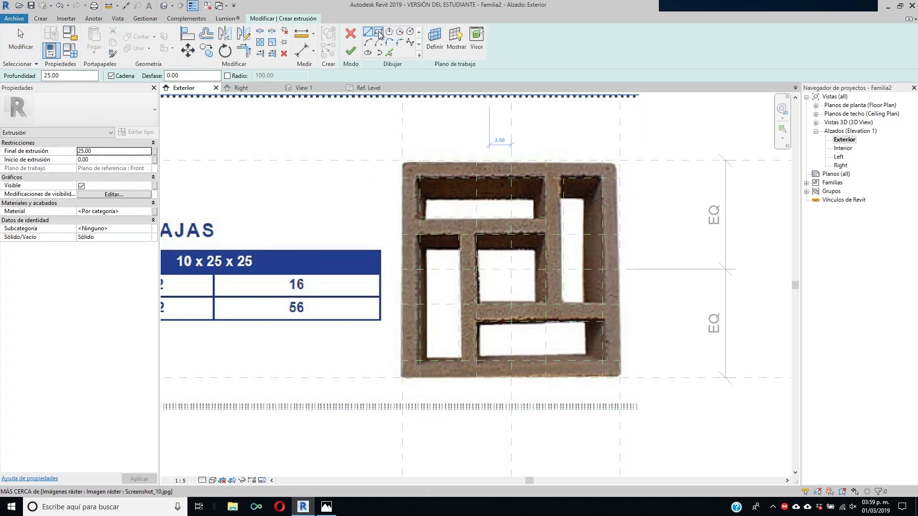
pyautogui.click(379, 32)
pyautogui.click(402, 163)
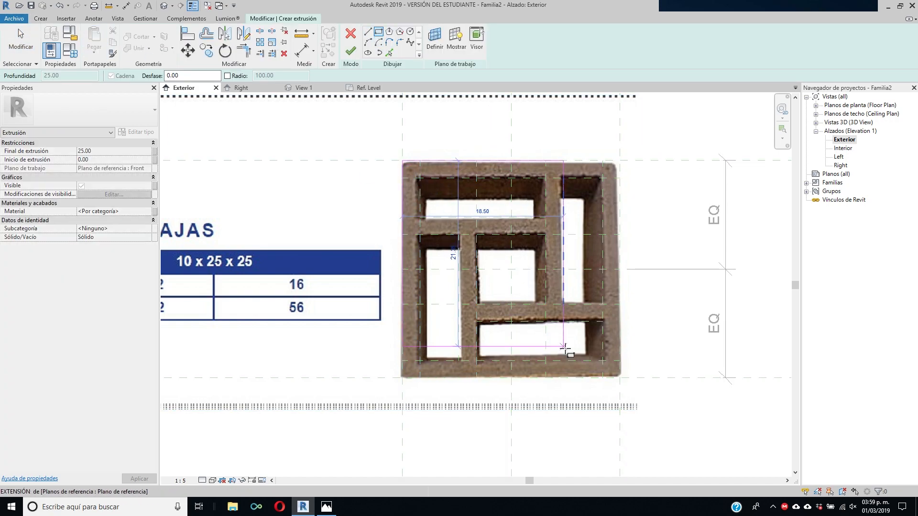
pyautogui.click(620, 378)
# Step: Sketch the lower 14.50 x 4.50 cm opening and the left 4.50 x 14.50 cm opening as rectangles on the reference plane intersections
pyautogui.scroll(2, 620, 378)
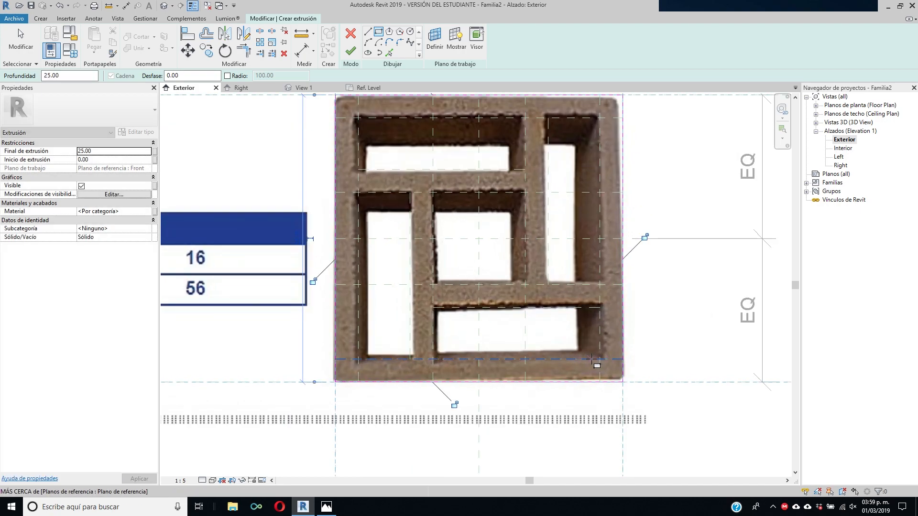
pyautogui.click(600, 358)
pyautogui.click(433, 307)
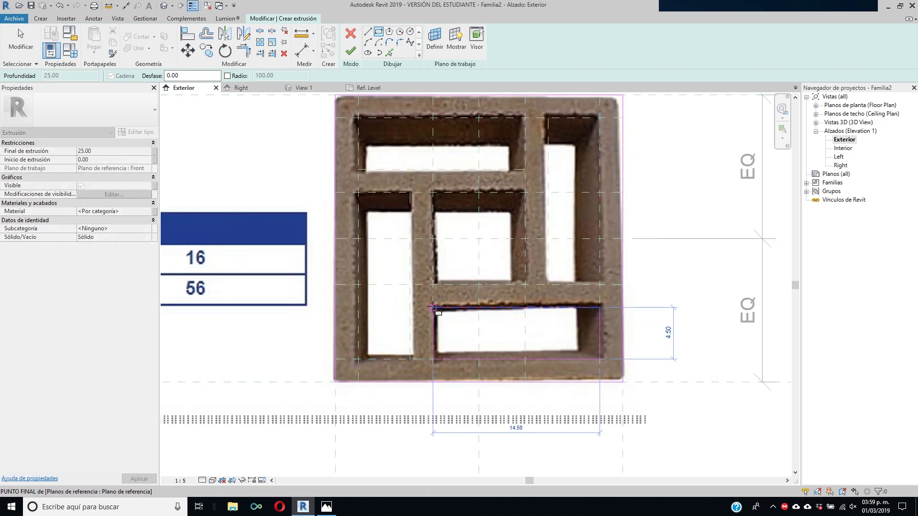
pyautogui.click(410, 359)
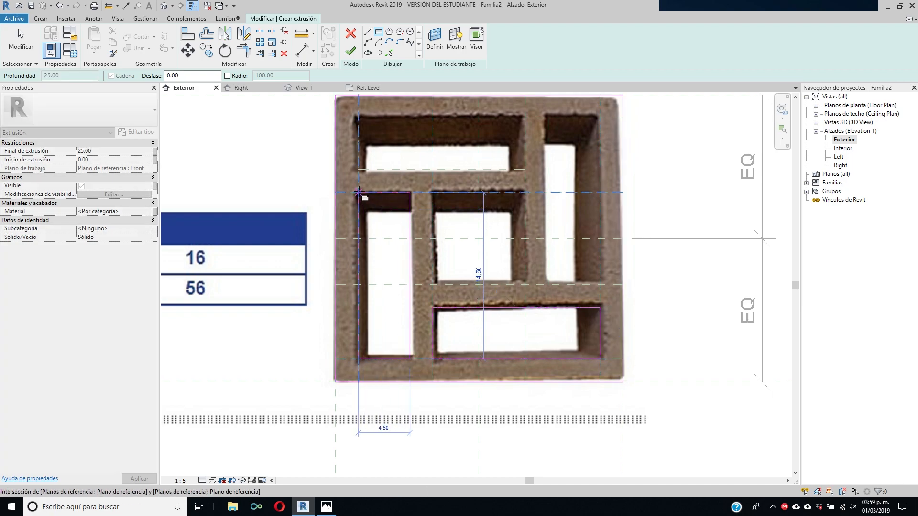
pyautogui.click(357, 193)
# Step: Sketch rectangles for the upper horizontal opening, the right vertical opening and the central square on the reference plane intersections
pyautogui.click(358, 169)
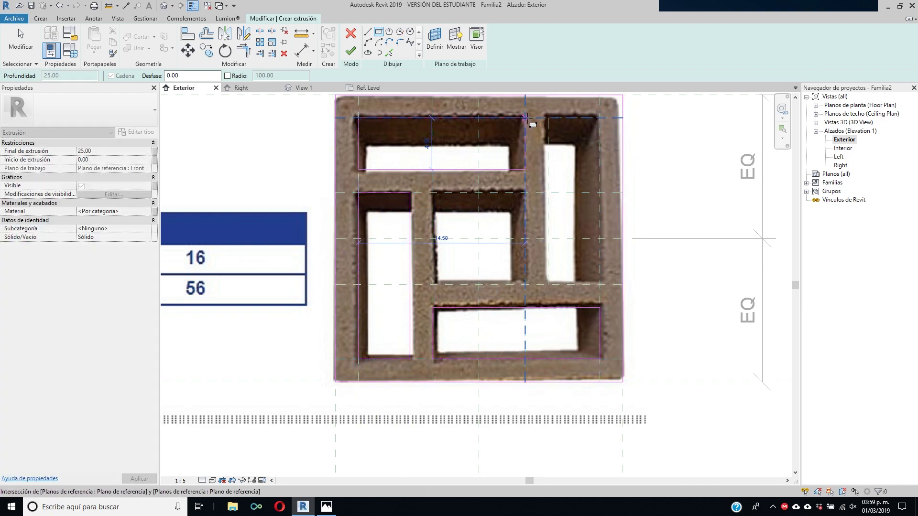
pyautogui.click(525, 117)
pyautogui.click(548, 118)
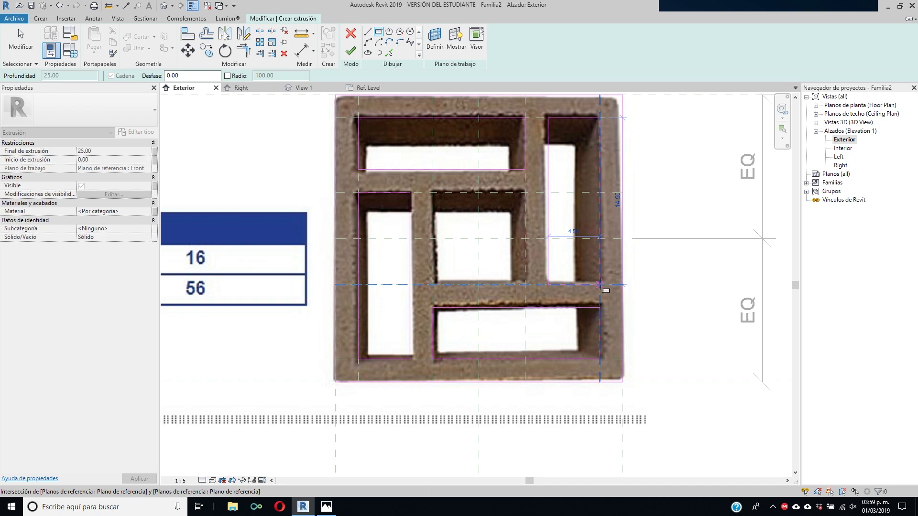
pyautogui.click(599, 284)
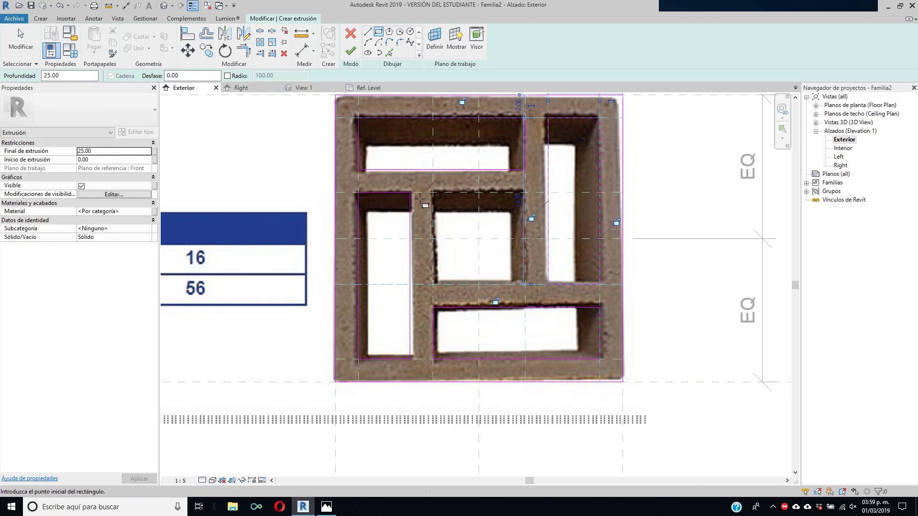
pyautogui.scroll(1, 420, 198)
pyautogui.click(432, 193)
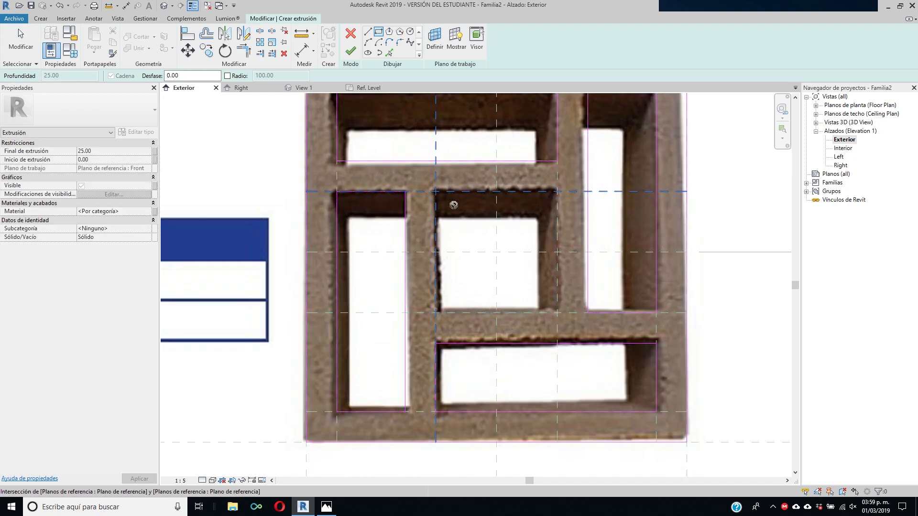
pyautogui.click(558, 313)
# Step: Set the extrusion end to 10 cm, matching the block depth in the image, and finish the extrusion
pyautogui.scroll(-3, 702, 252)
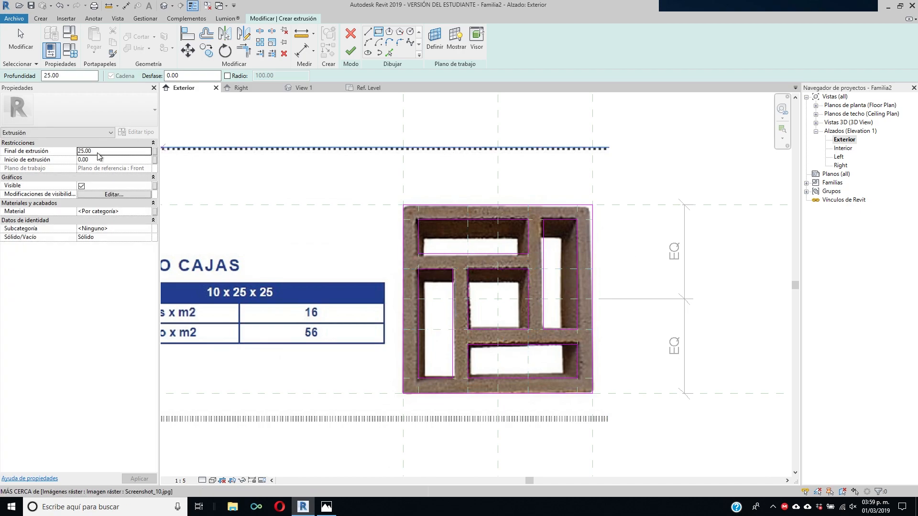
pyautogui.scroll(-2, 379, 322)
pyautogui.scroll(4, 420, 325)
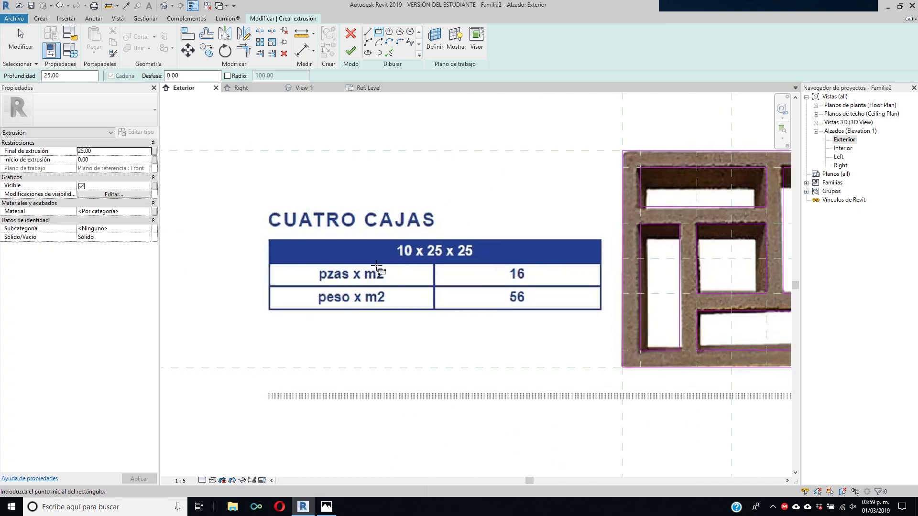
pyautogui.press('Escape')
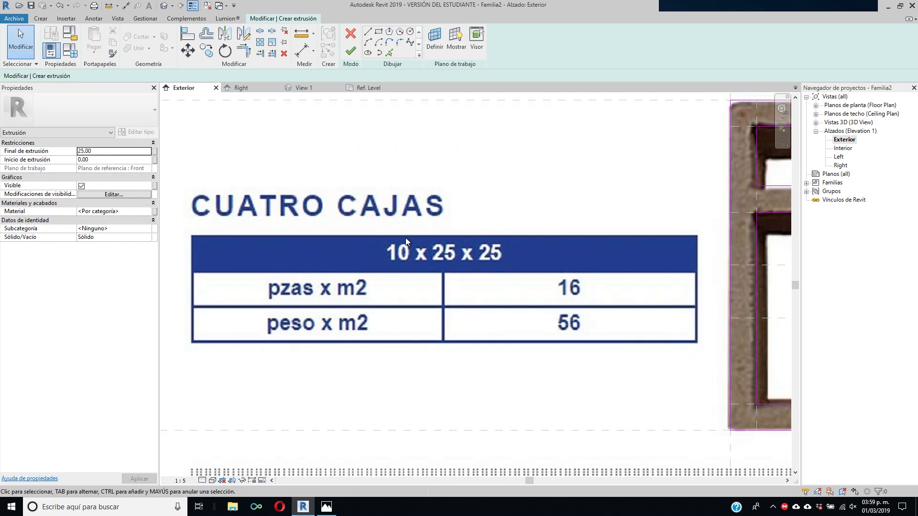
pyautogui.click(119, 151)
pyautogui.write('10')
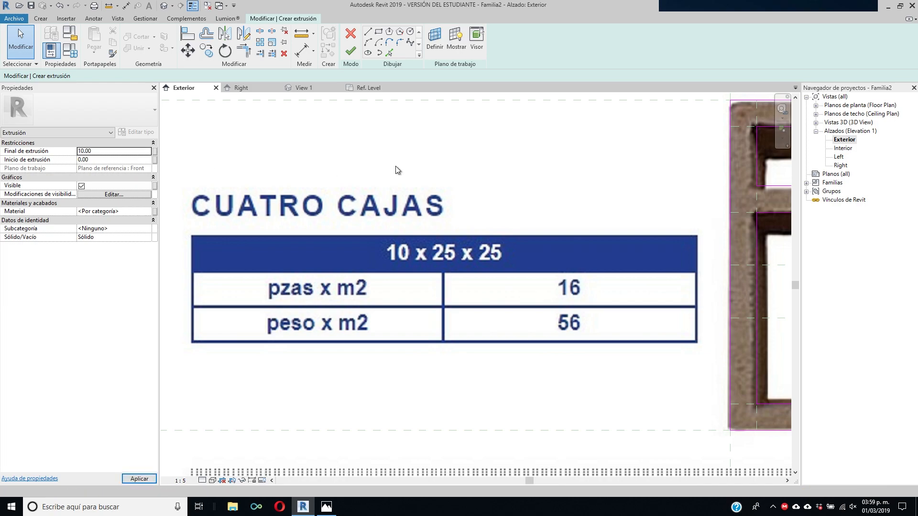
pyautogui.scroll(-3, 395, 165)
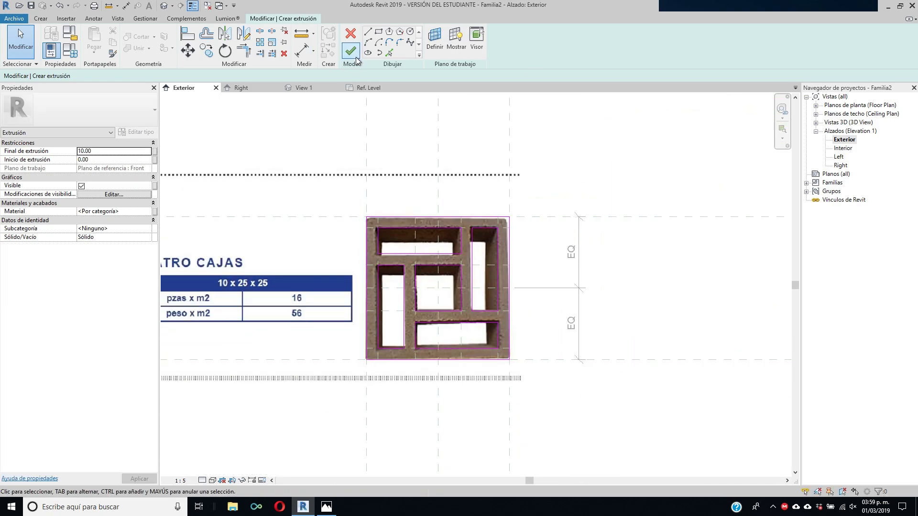
pyautogui.click(355, 55)
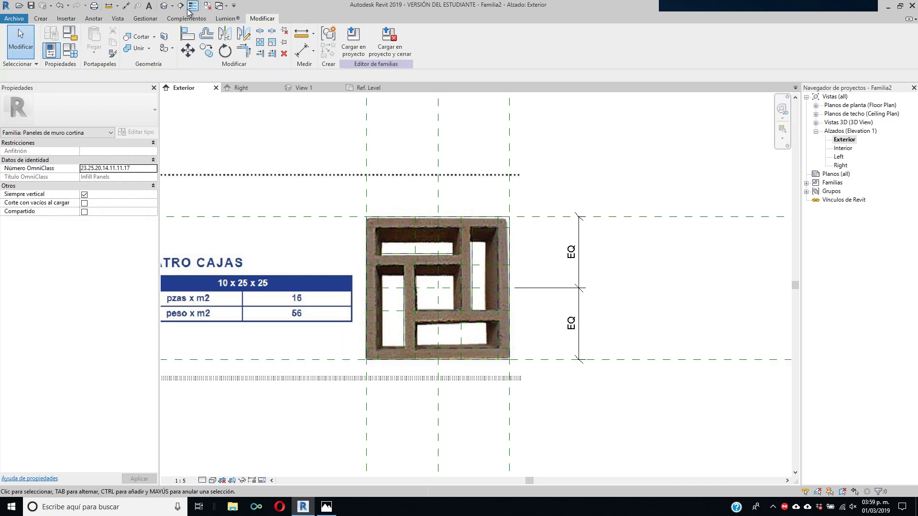
# Step: In the default 3D view, select the extrusion and add Hormigón, prefabricado from the AEC concrete library to the project materials
pyautogui.click(164, 6)
pyautogui.keyDown('shift'); pyautogui.moveTo(527, 313); pyautogui.dragTo(549, 257, button='middle'); pyautogui.keyUp('shift')
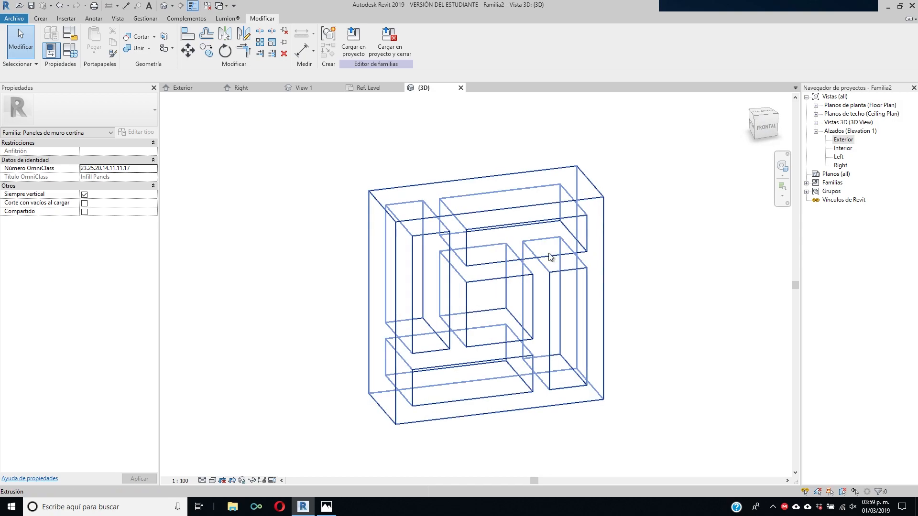
pyautogui.click(533, 262)
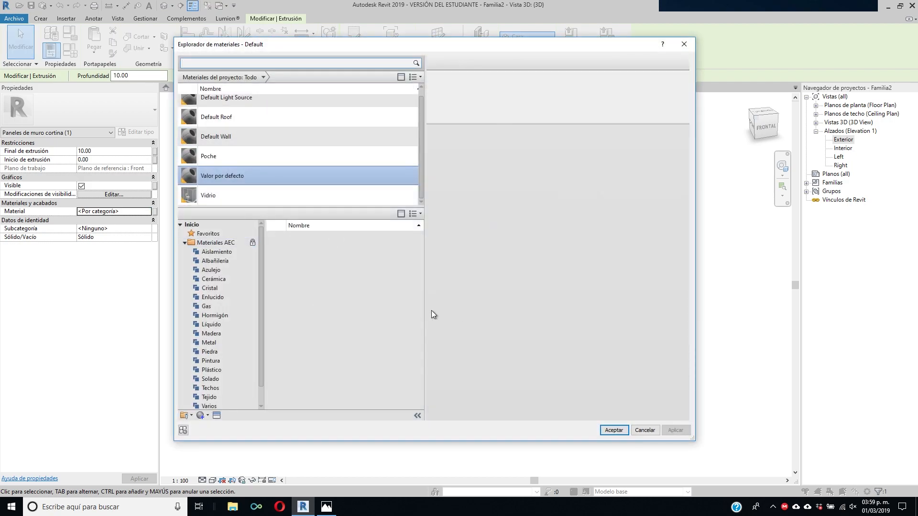
pyautogui.click(215, 315)
pyautogui.scroll(-3, 366, 329)
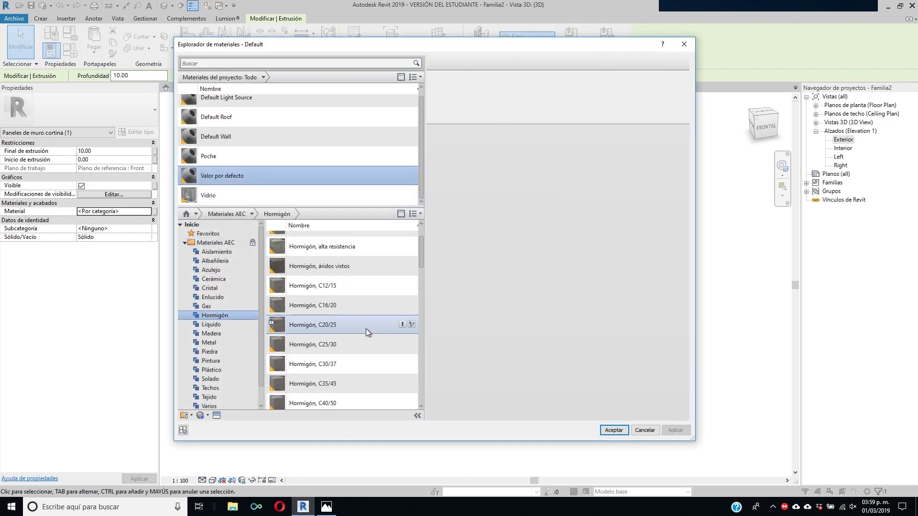
pyautogui.scroll(-10, 338, 339)
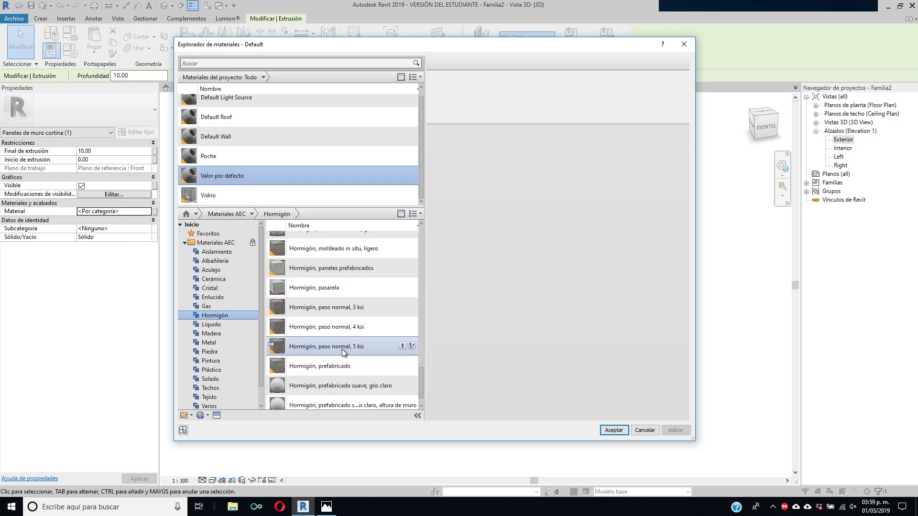
pyautogui.scroll(-1, 342, 351)
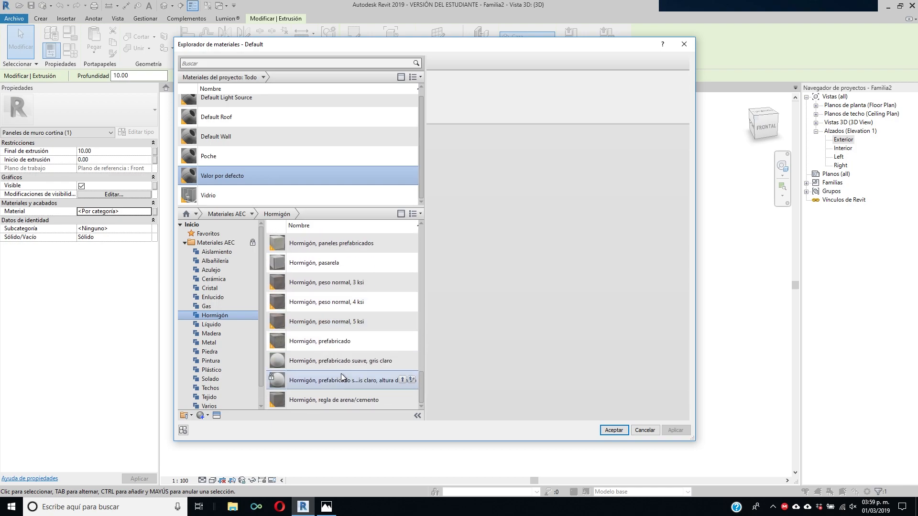
pyautogui.click(402, 341)
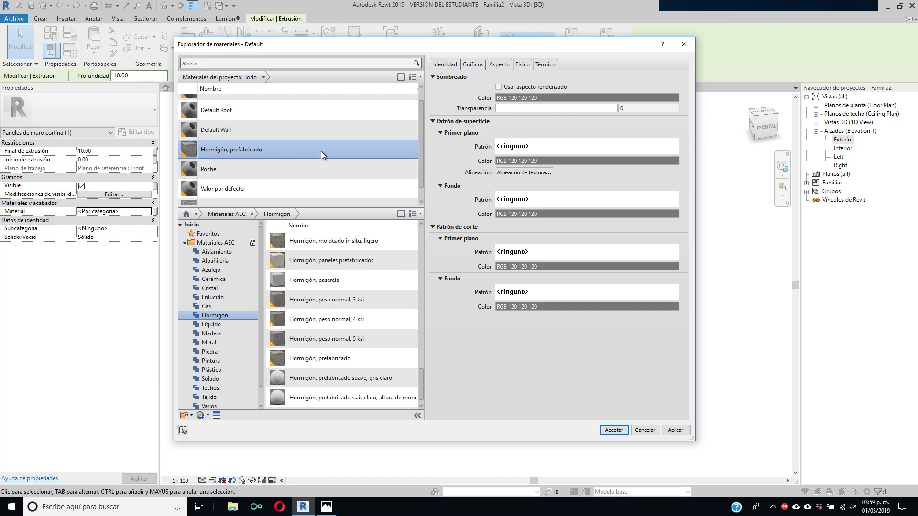
pyautogui.click(669, 430)
pyautogui.click(614, 430)
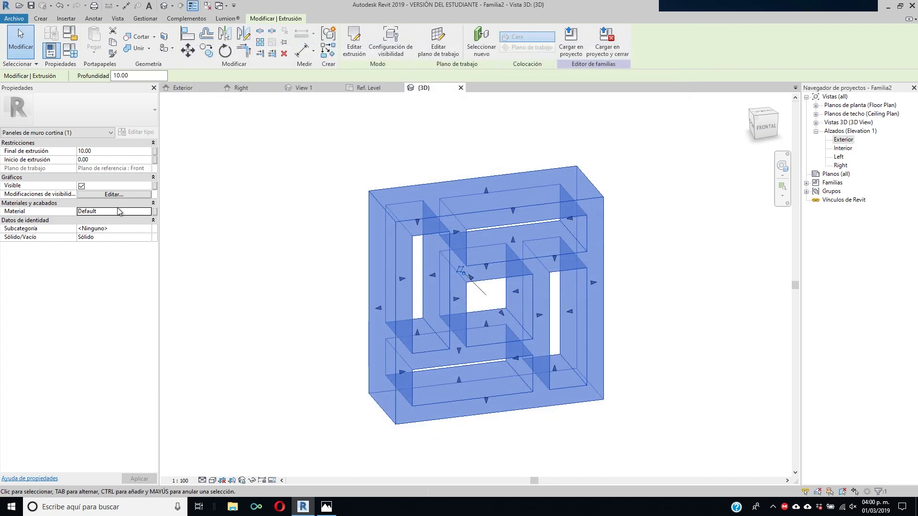
# Step: Assign the Hormigón, prefabricado material to the block extrusion and deselect it
pyautogui.click(148, 212)
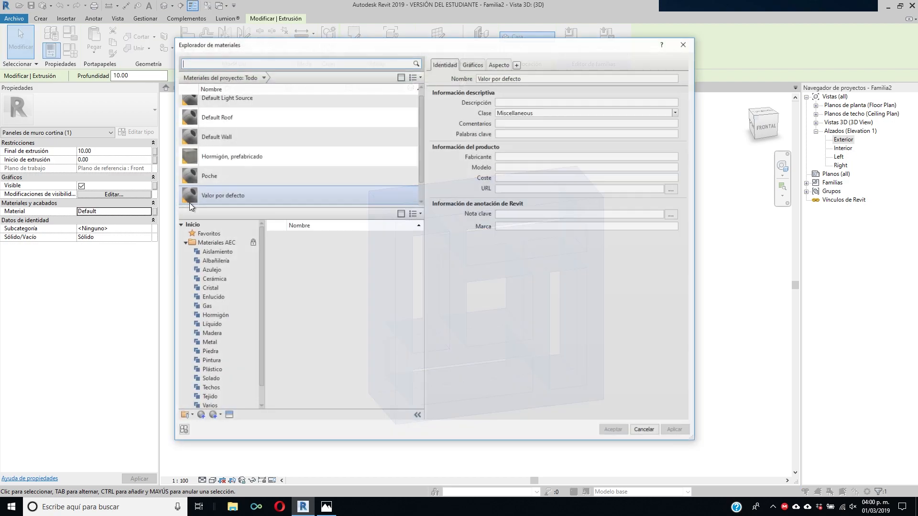
pyautogui.click(268, 158)
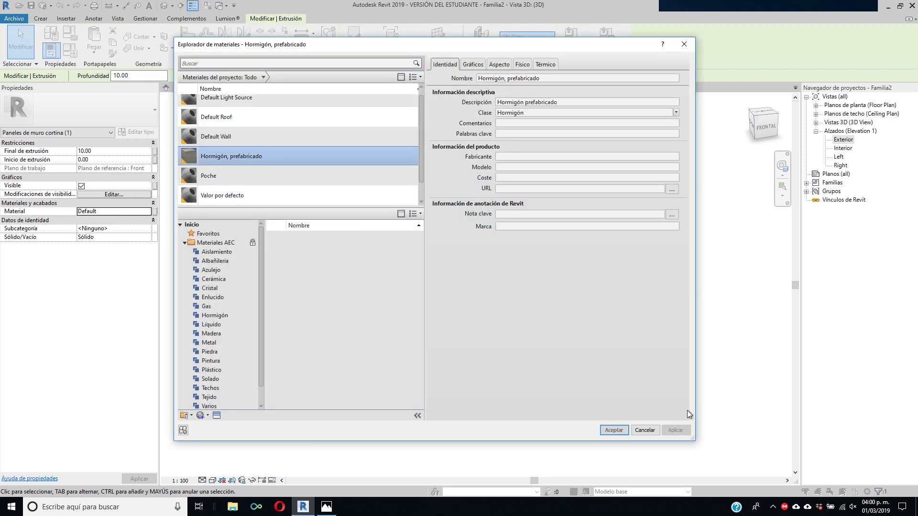
pyautogui.click(614, 429)
pyautogui.click(623, 258)
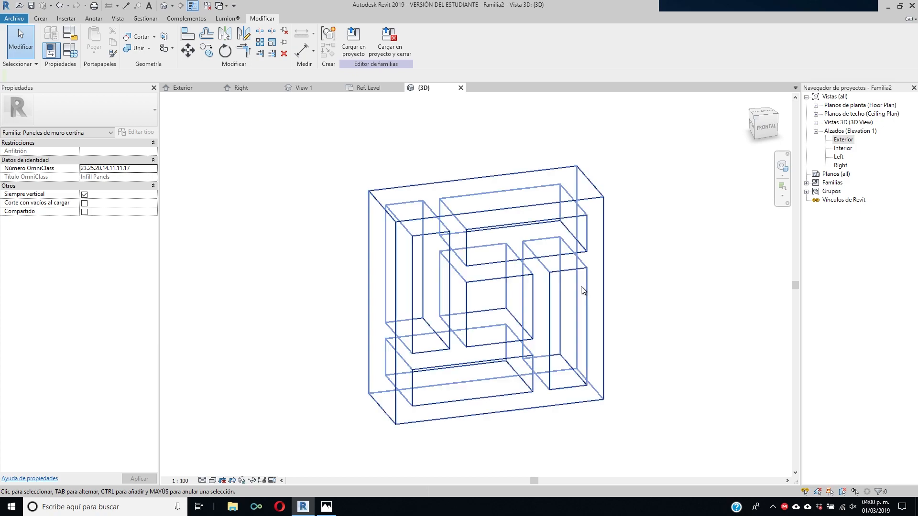
# Step: Switch the 3D view to the Realista visual style and orbit around the block
pyautogui.click(212, 481)
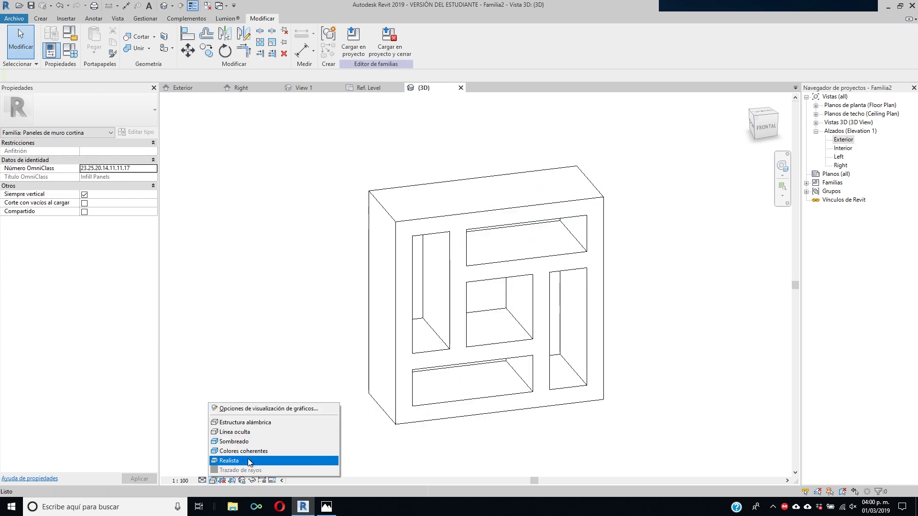
pyautogui.click(254, 460)
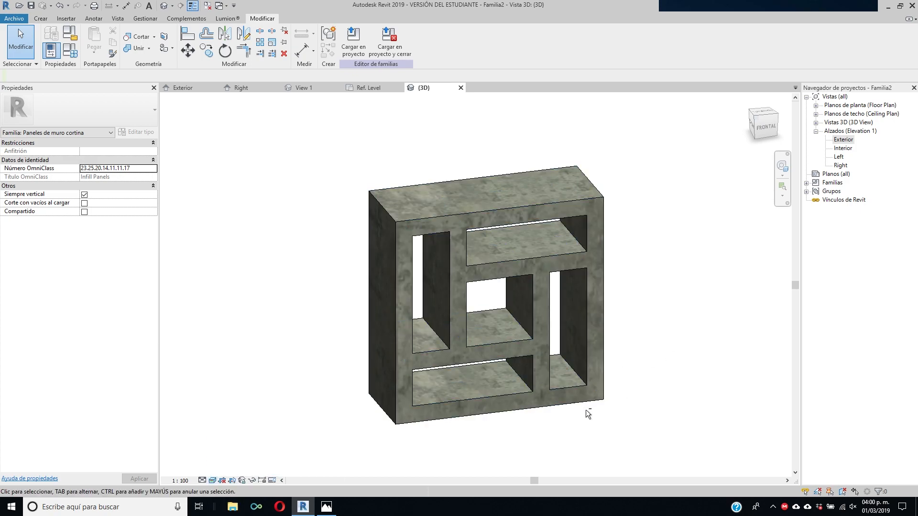
pyautogui.keyDown('shift'); pyautogui.moveTo(588, 414); pyautogui.dragTo(486, 433, button='middle'); pyautogui.keyUp('shift')
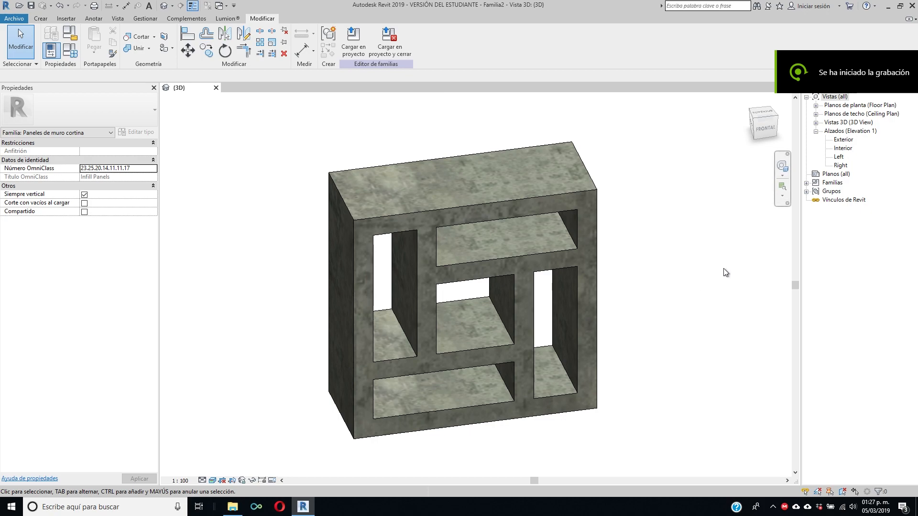
# Step: Save the family as Cuatro cajas in the Cesolsias folder, with a maximum of 1 backup copy
pyautogui.click(23, 19)
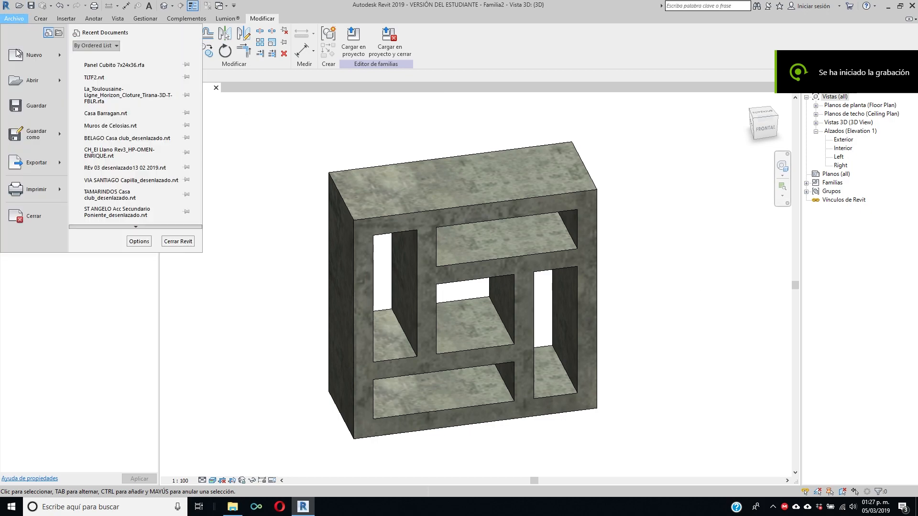
pyautogui.moveTo(50, 133)
pyautogui.click(110, 99)
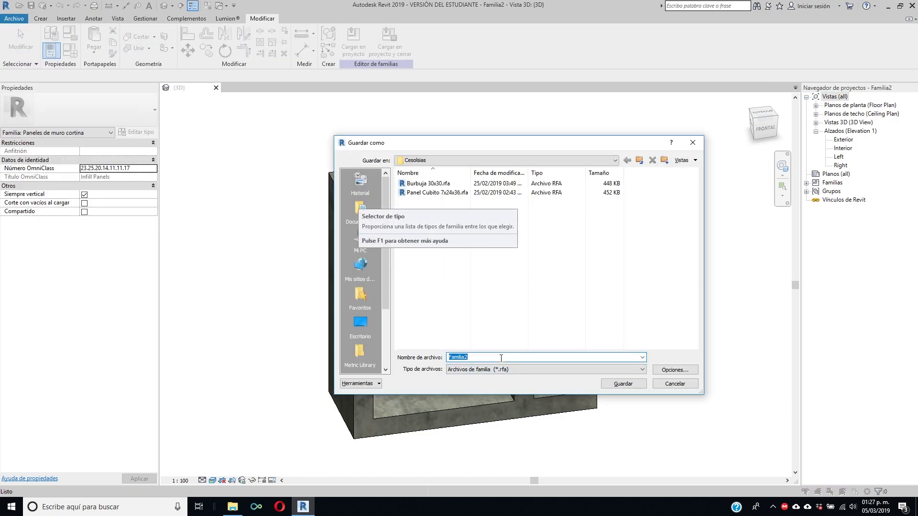
pyautogui.click(501, 358)
pyautogui.moveTo(495, 356); pyautogui.dragTo(394, 354)
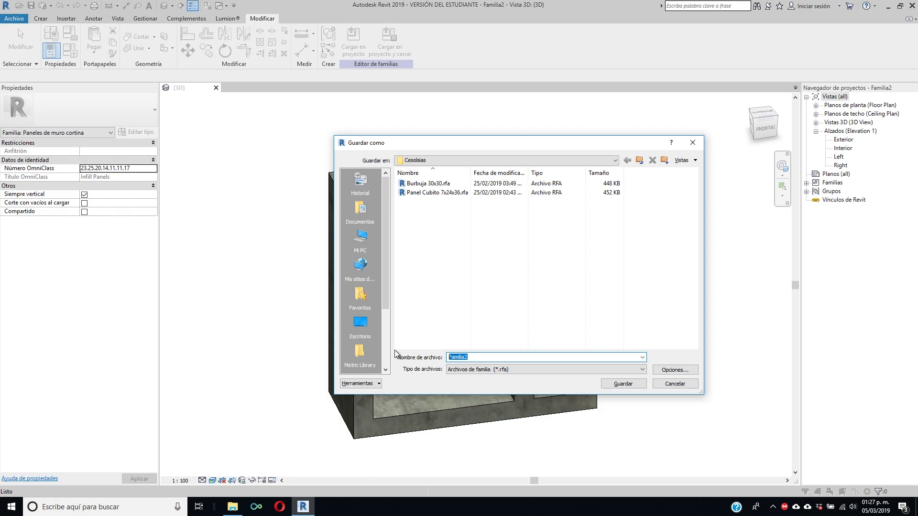
pyautogui.write('cajas')
pyautogui.click(675, 372)
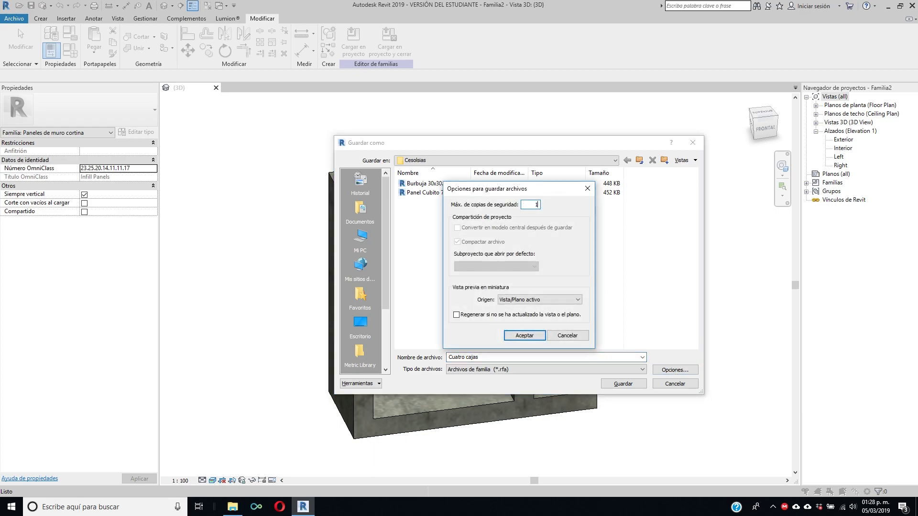
pyautogui.click(525, 336)
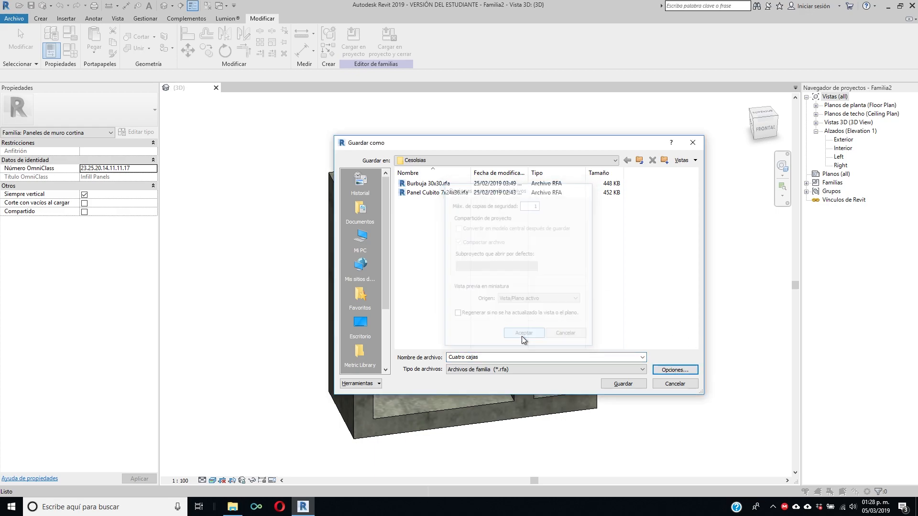
pyautogui.click(623, 384)
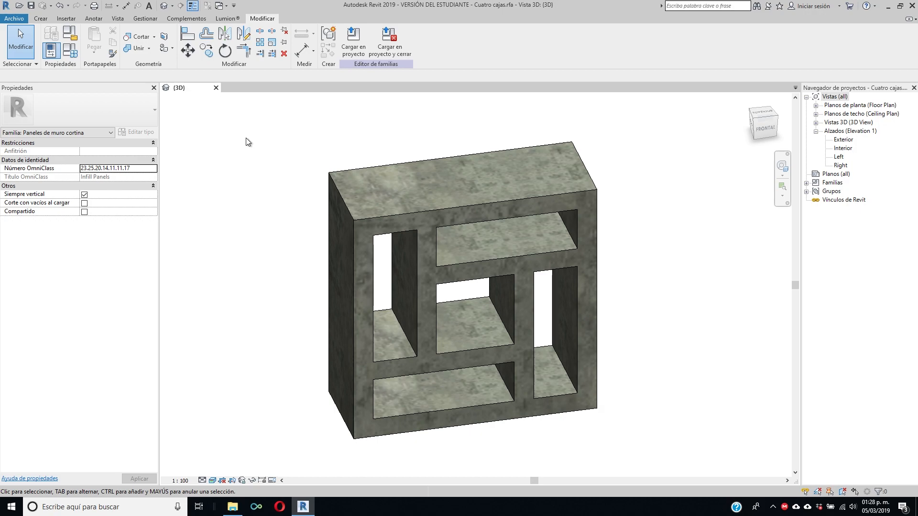
# Step: Create a new project based on one of the listed template files
pyautogui.click(15, 18)
pyautogui.moveTo(61, 67)
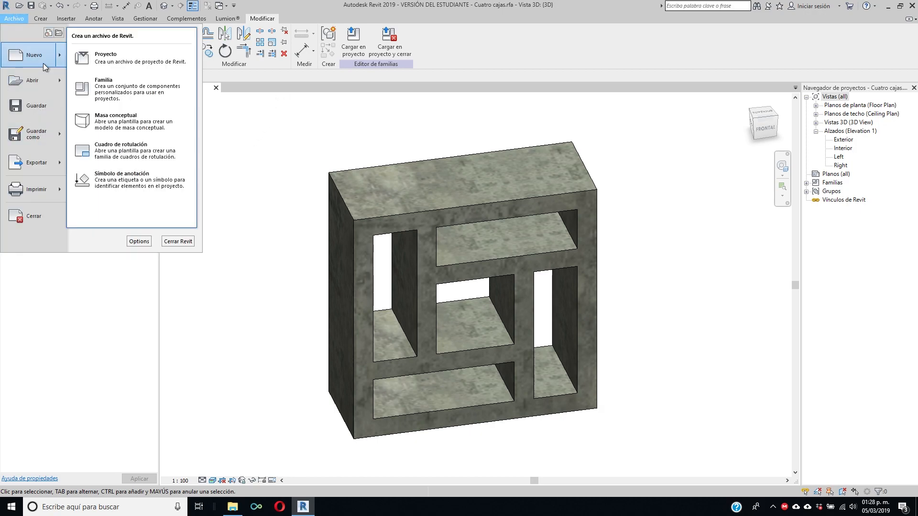
pyautogui.click(145, 63)
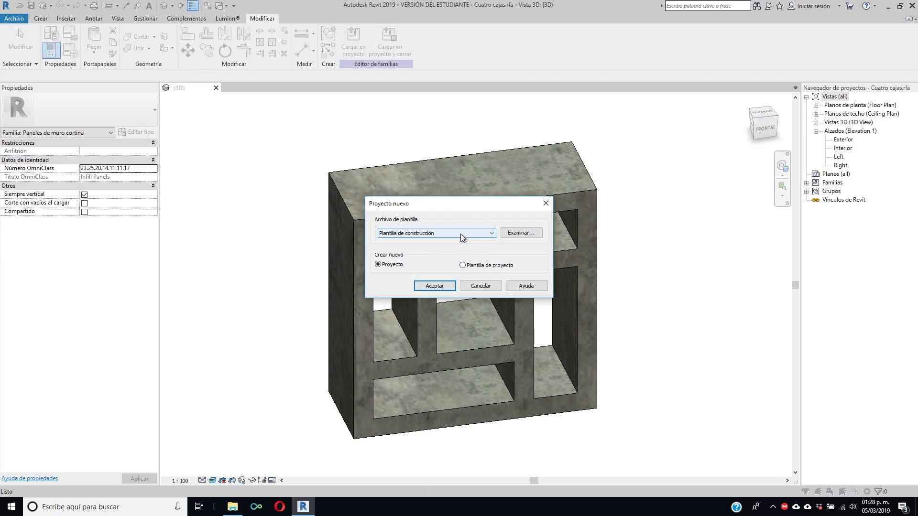
pyautogui.click(462, 238)
pyautogui.click(430, 253)
pyautogui.click(435, 286)
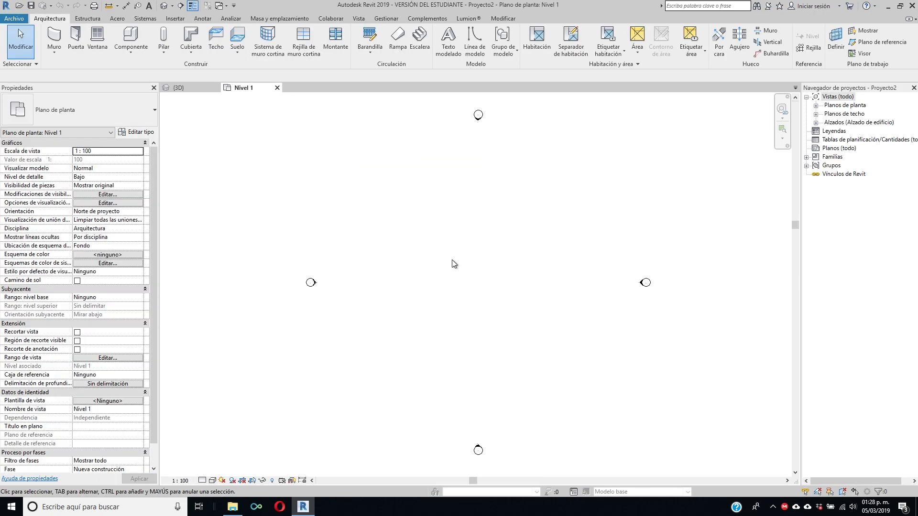
# Step: Set the project's length units to metres with 2 decimal places
pyautogui.press('u')
pyautogui.press('n')
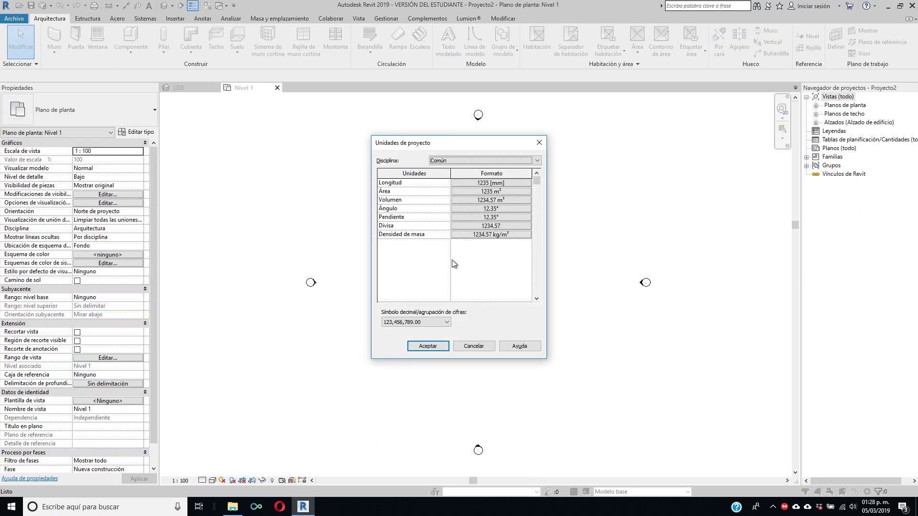
pyautogui.click(497, 183)
pyautogui.click(529, 200)
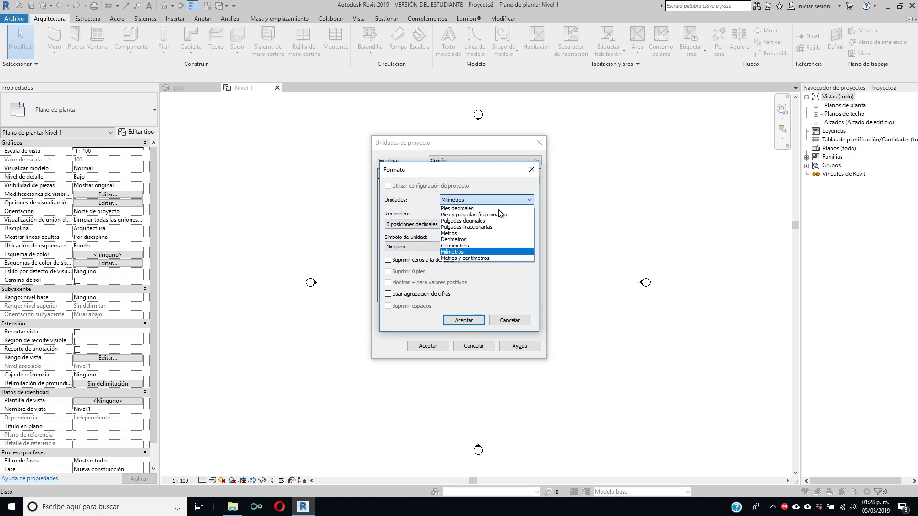
pyautogui.click(473, 233)
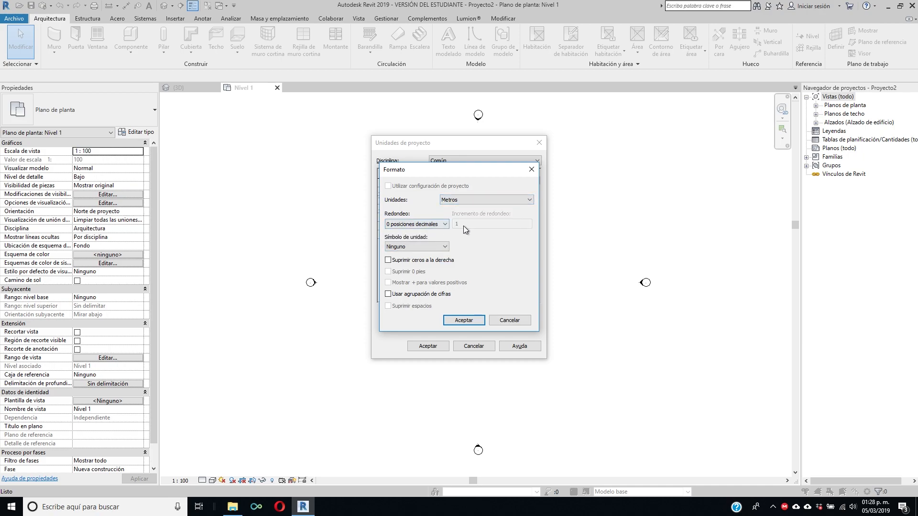
pyautogui.click(441, 225)
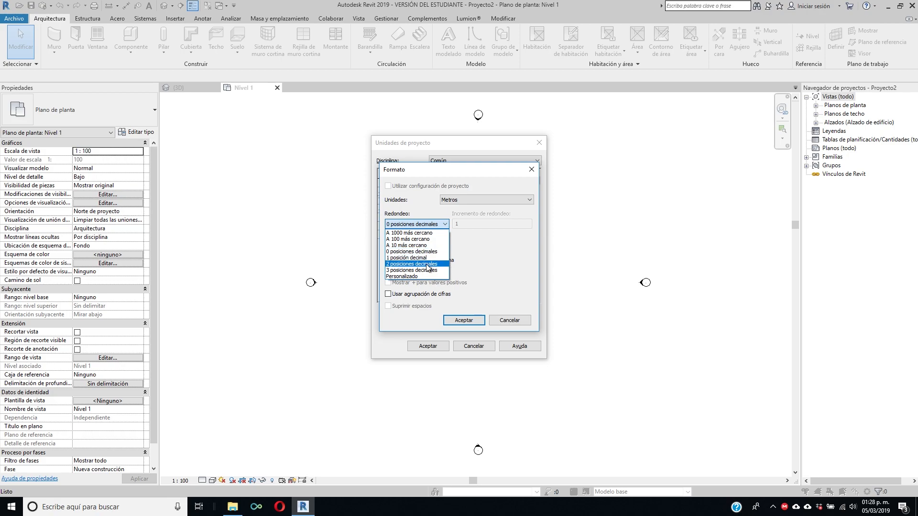
pyautogui.click(430, 264)
pyautogui.click(469, 321)
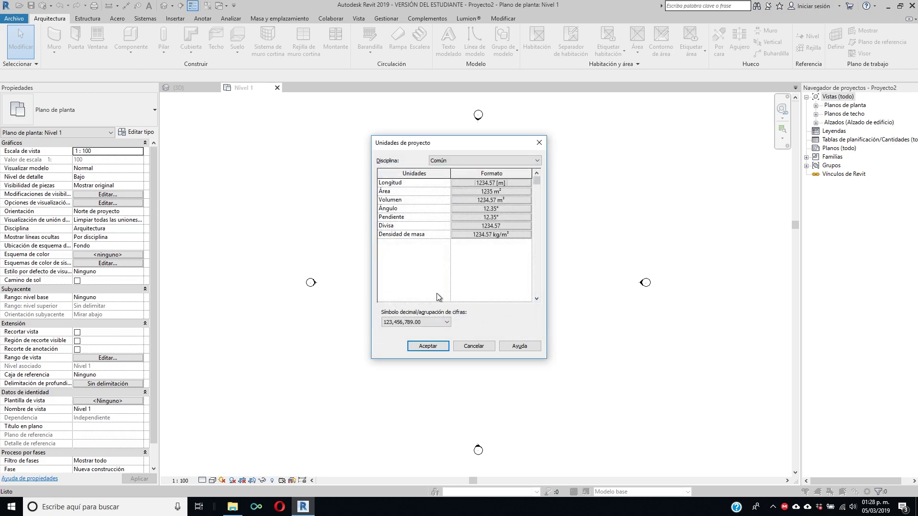
pyautogui.click(427, 345)
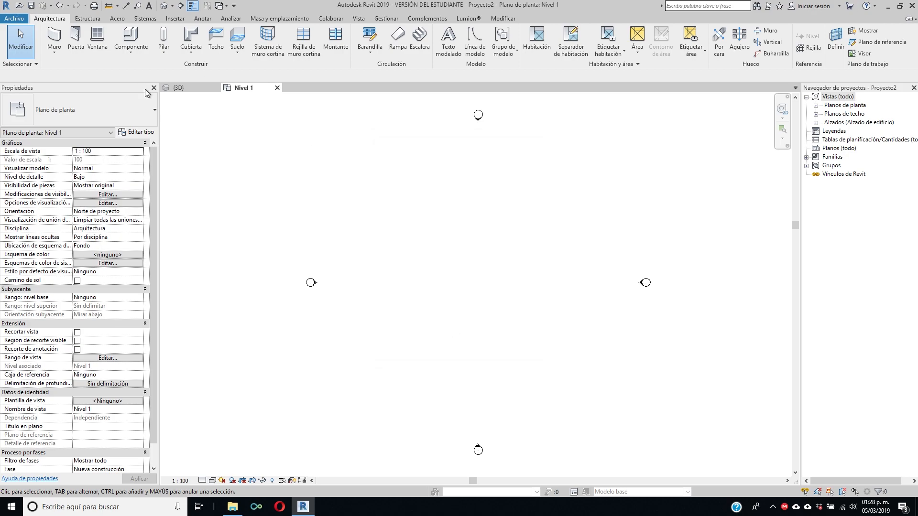
# Step: Draw a horizontal 5 m wall of type Muro cortina in the middle of the Nivel 1 plan
pyautogui.press('w')
pyautogui.press('a')
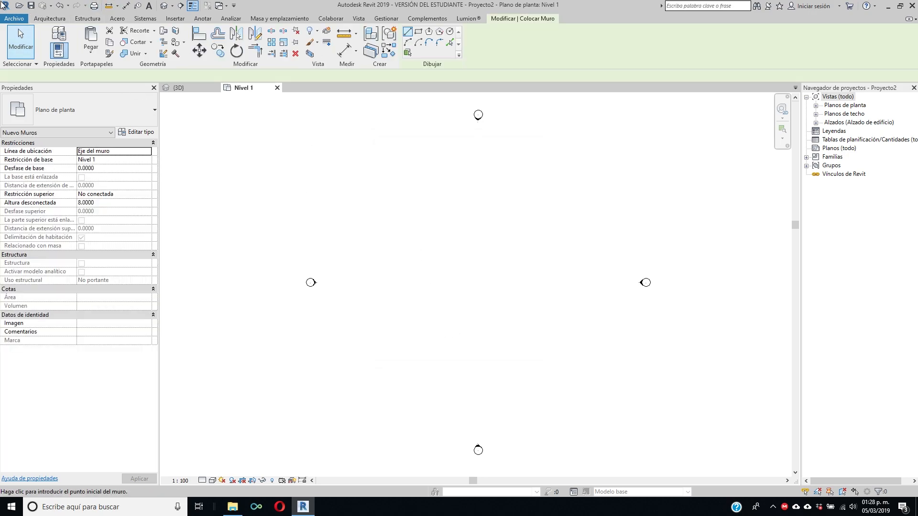
pyautogui.click(110, 115)
pyautogui.scroll(-1, 94, 335)
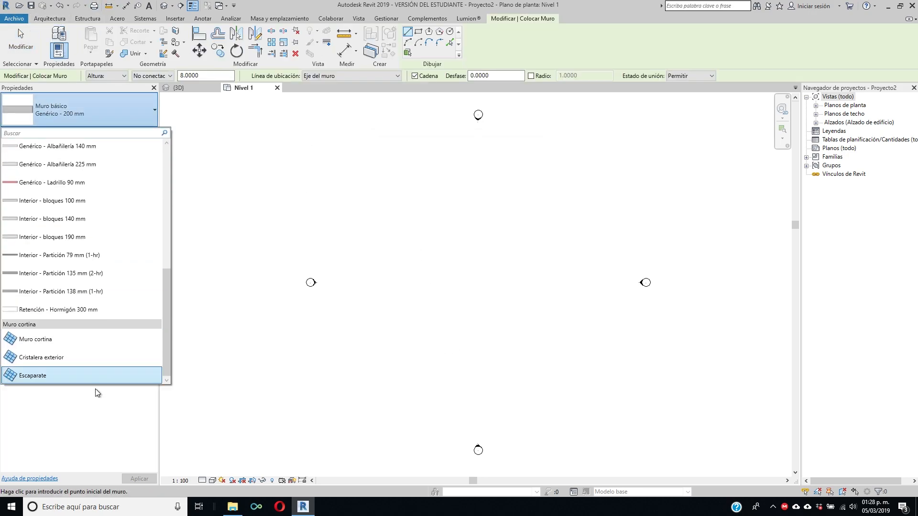
pyautogui.click(81, 334)
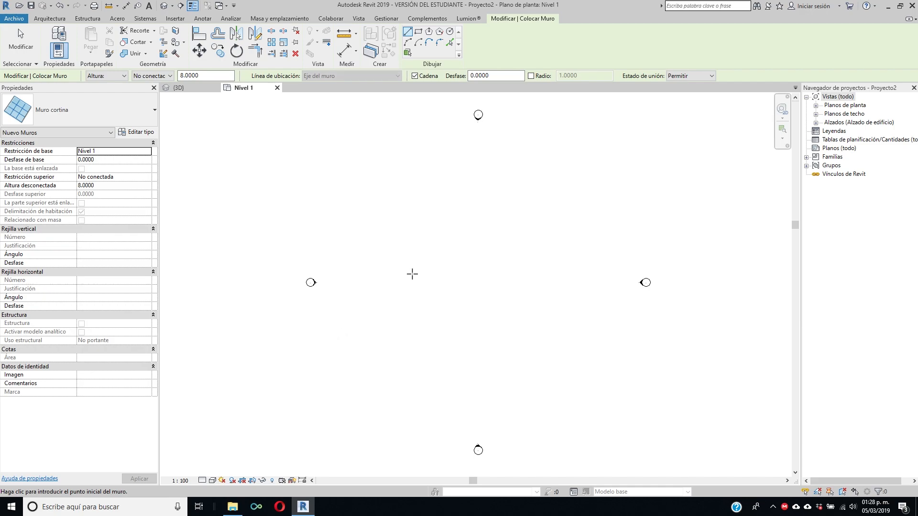
pyautogui.click(430, 279)
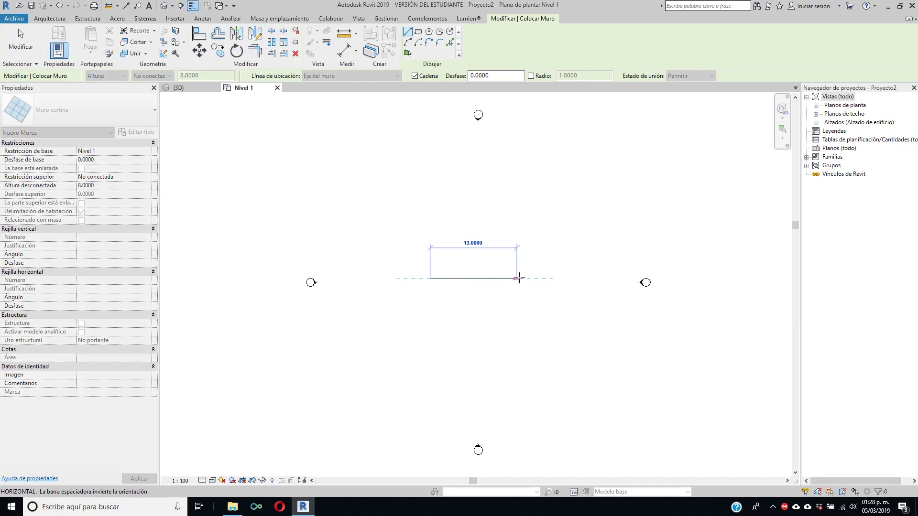
pyautogui.write('5')
pyautogui.press('Return')
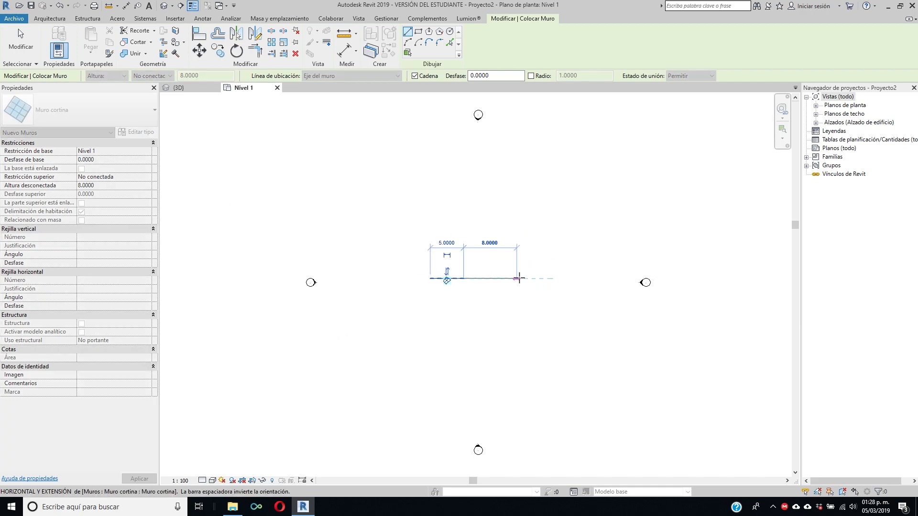
pyautogui.press('Escape')
pyautogui.press('Escape')
# Step: Set the curtain wall's unconnected height to 3 m and deselect it
pyautogui.scroll(3, 453, 287)
pyautogui.scroll(6, 451, 280)
pyautogui.click(449, 280)
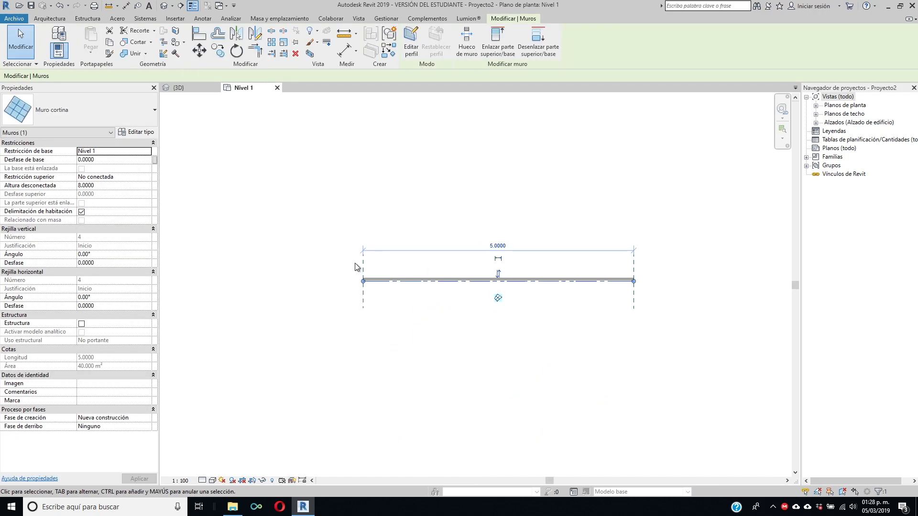
pyautogui.click(119, 177)
pyautogui.click(115, 185)
pyautogui.write('3')
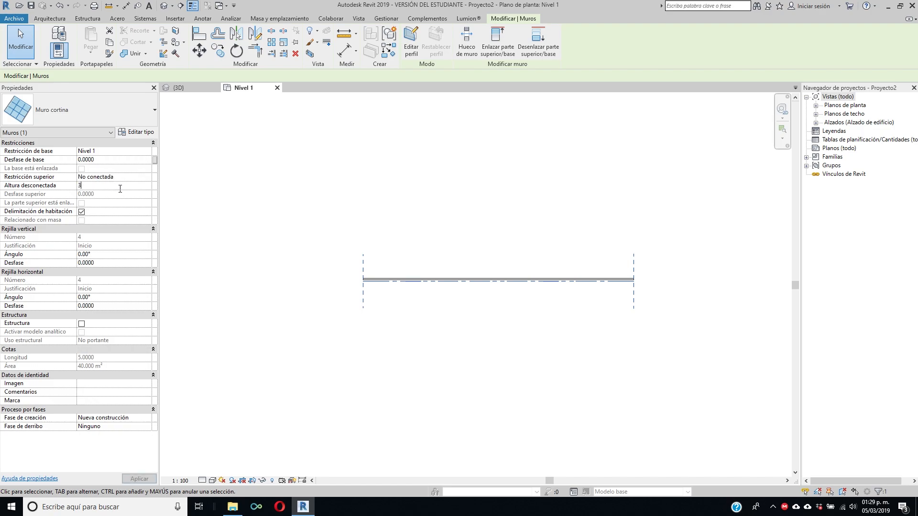
pyautogui.scroll(4, 499, 287)
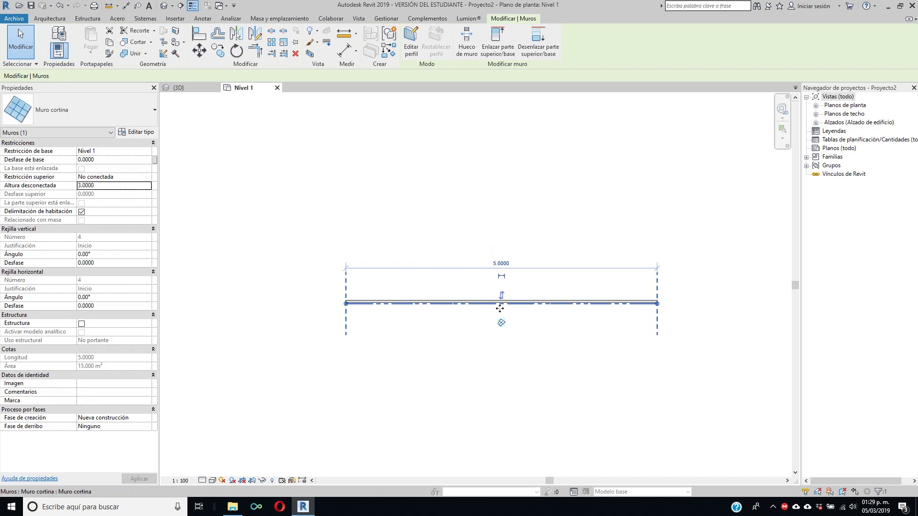
pyautogui.click(173, 115)
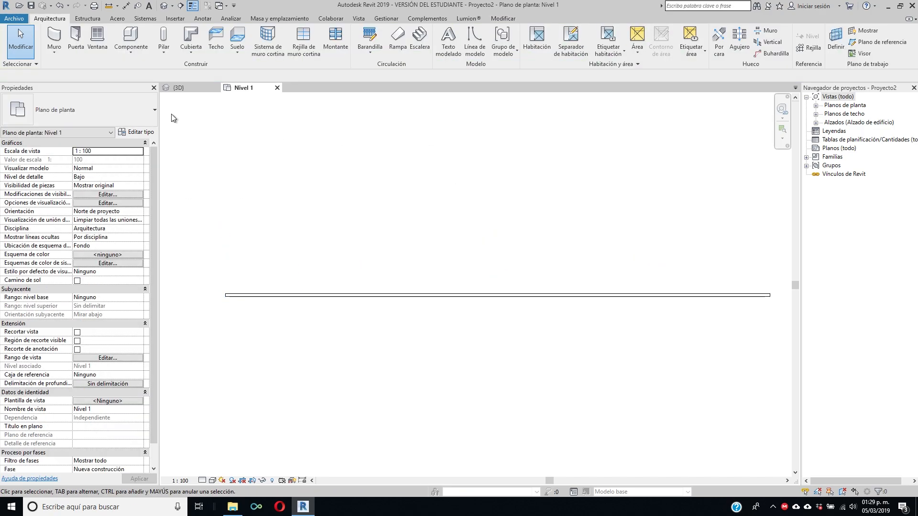
# Step: Duplicate the curtain wall's type under the name Celosia cuatro cajas and apply it to the wall
pyautogui.click(307, 297)
pyautogui.click(149, 135)
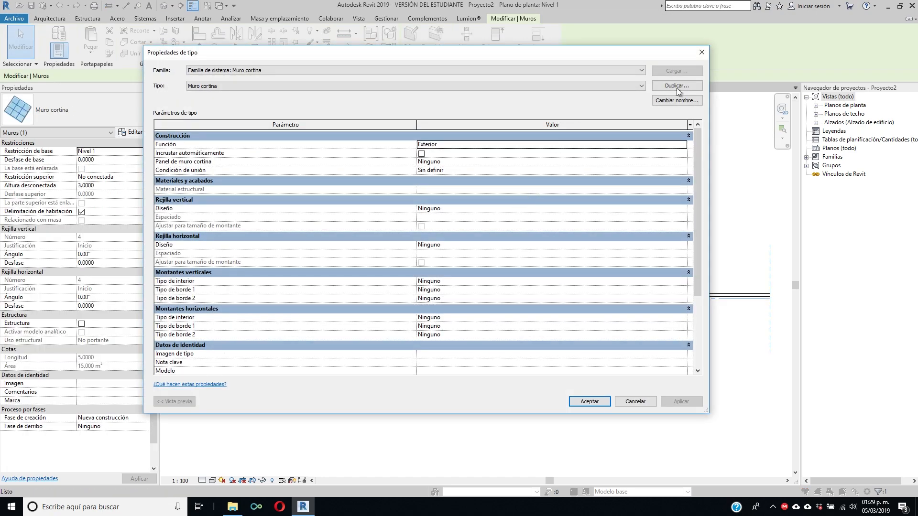
pyautogui.click(679, 85)
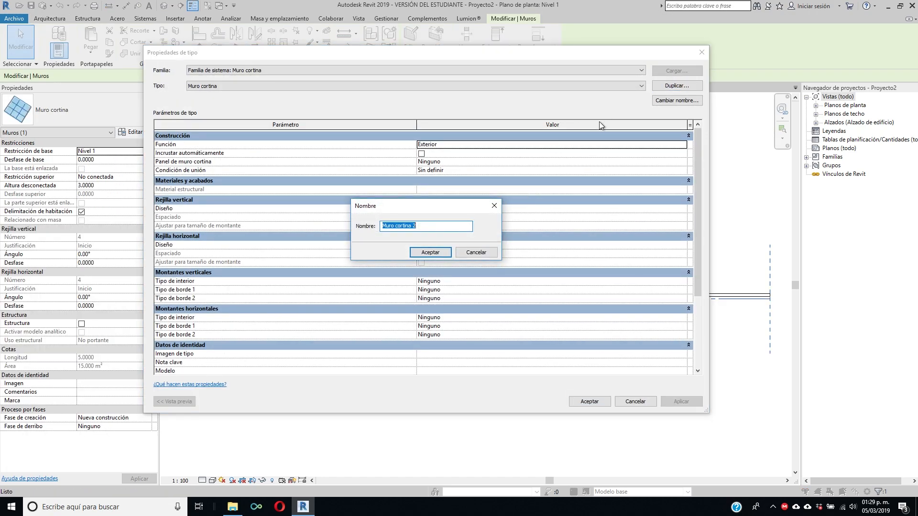
pyautogui.write('Celosia cuatro cajas')
pyautogui.click(434, 253)
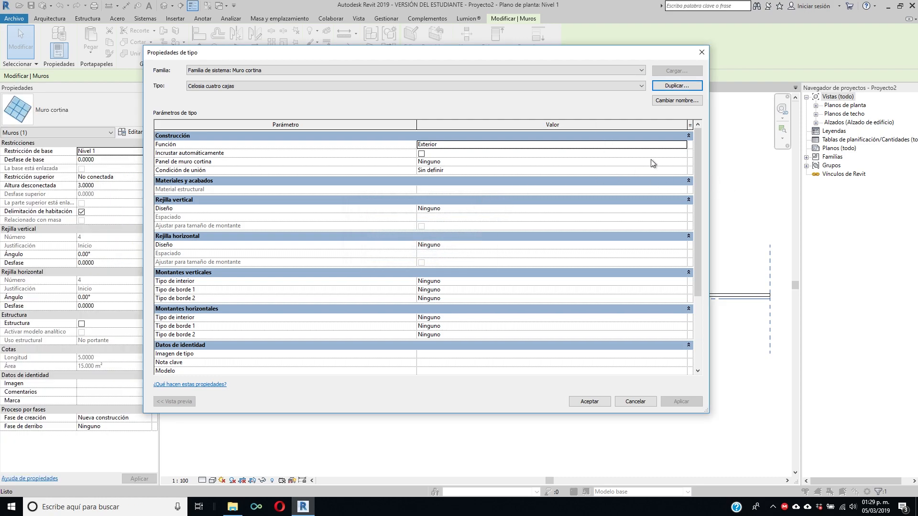
pyautogui.click(670, 161)
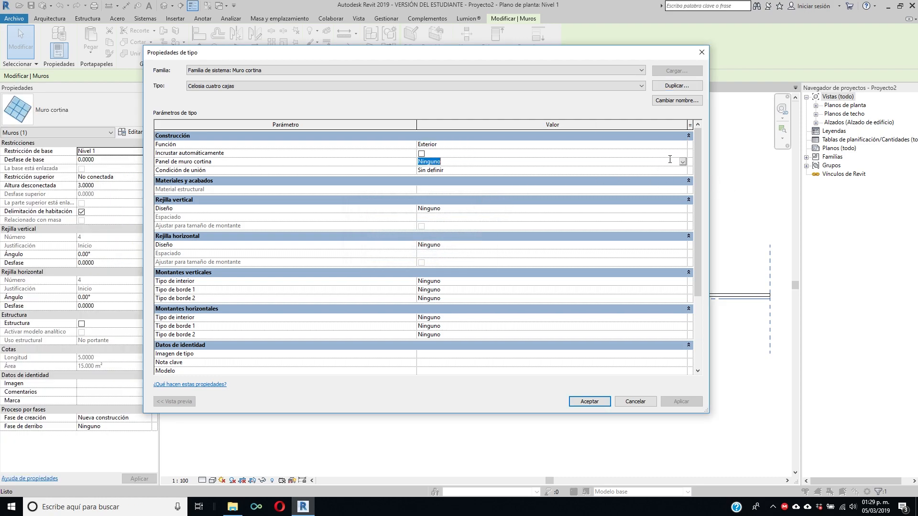
pyautogui.click(592, 403)
pyautogui.click(516, 168)
# Step: Load the Cuatro cajas family into the project and make it the curtain wall panel of the Celosia cuatro cajas type
pyautogui.click(187, 89)
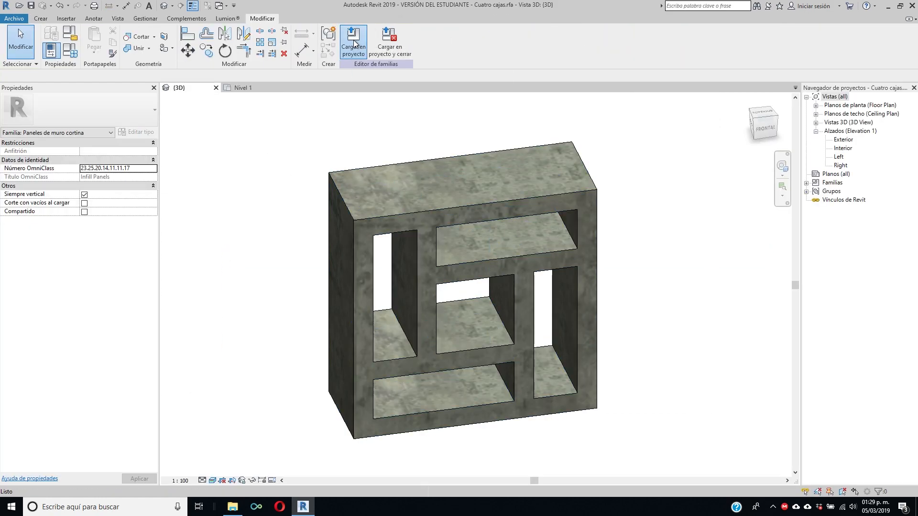
pyautogui.click(353, 42)
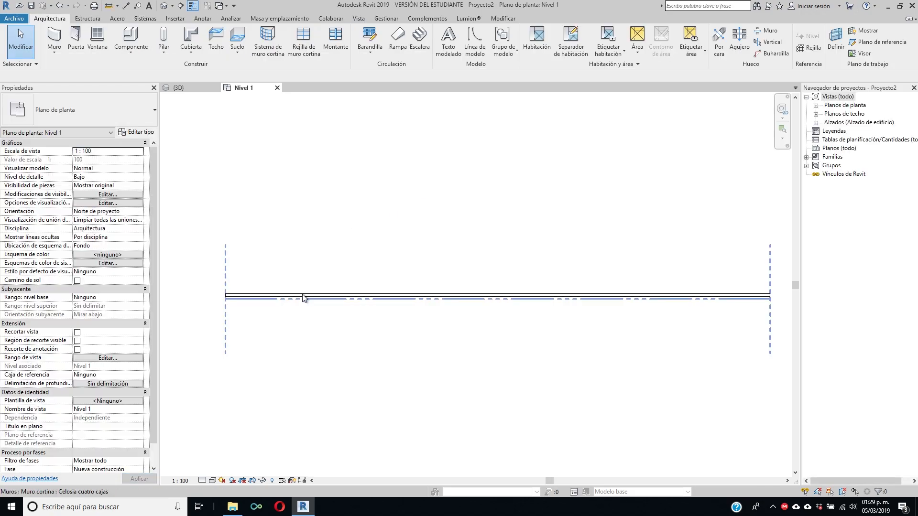
pyautogui.click(301, 292)
pyautogui.click(143, 132)
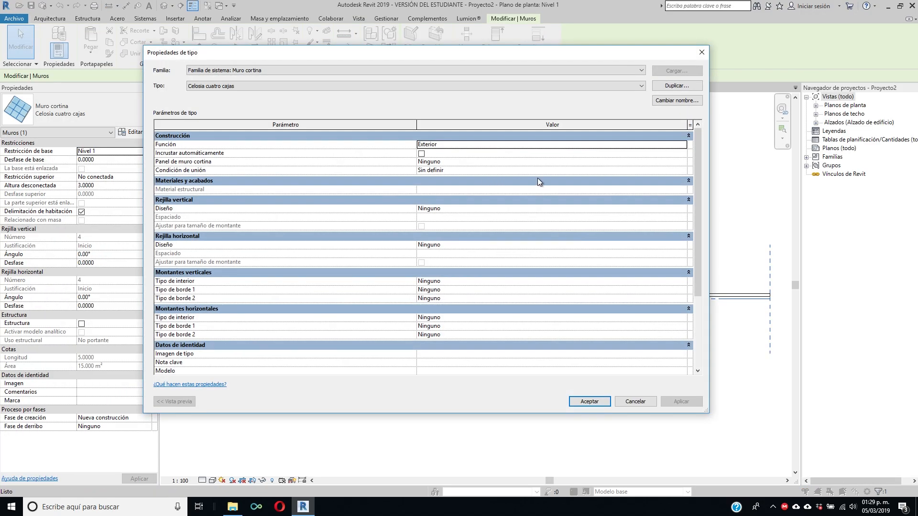
pyautogui.click(681, 163)
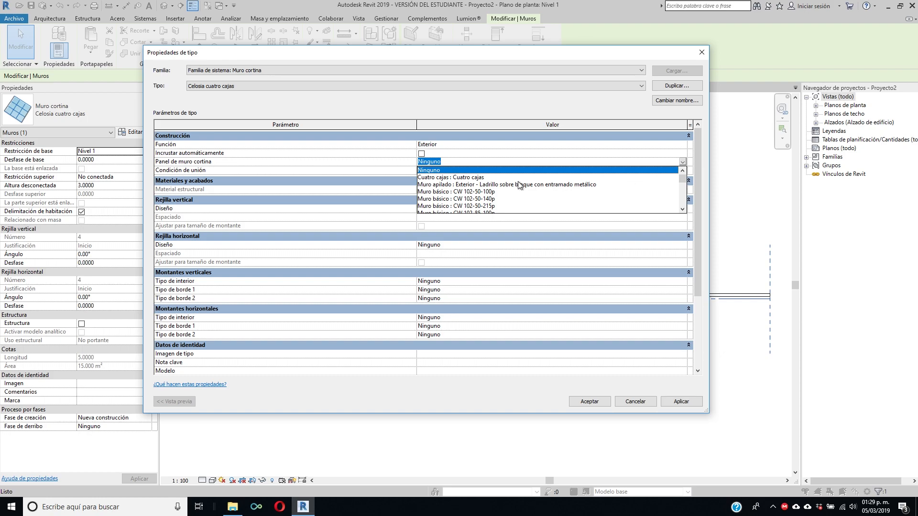
pyautogui.click(481, 178)
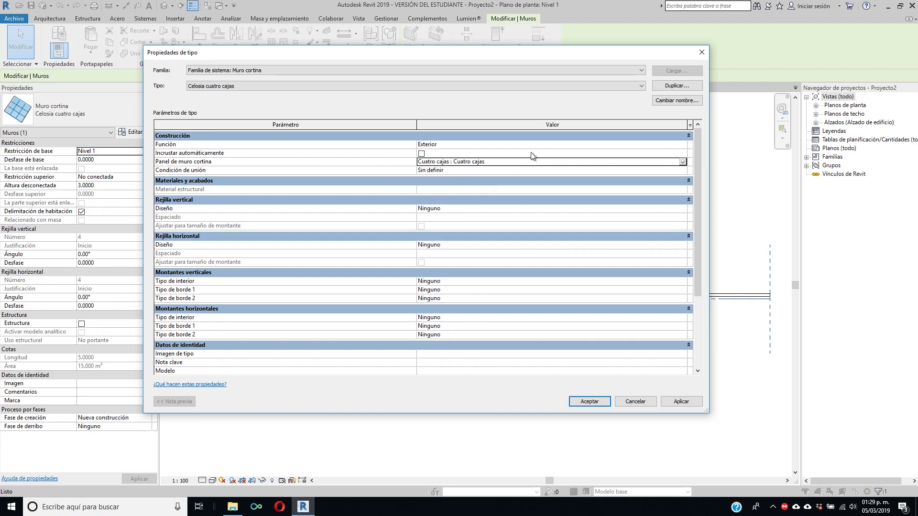
# Step: Set the curtain wall type's vertical grid layout to Distancia fija with a spacing of 0.25
pyautogui.click(596, 209)
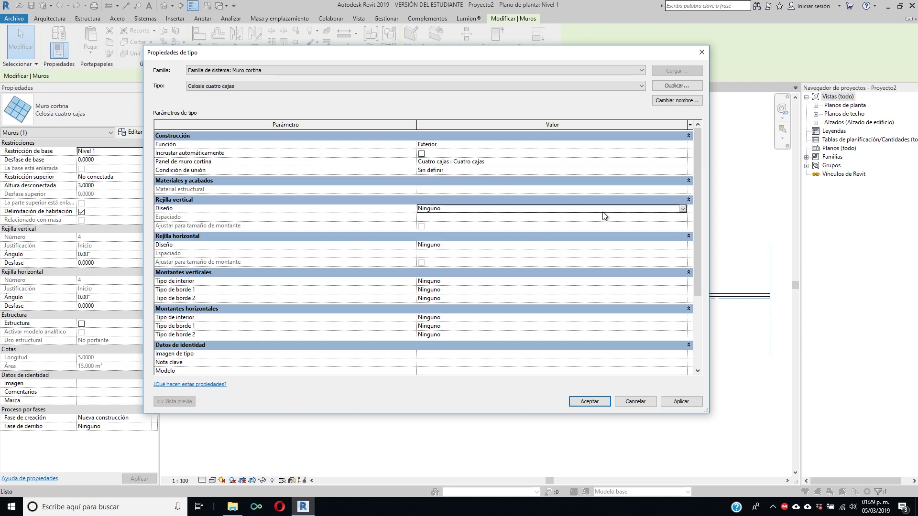
pyautogui.click(682, 209)
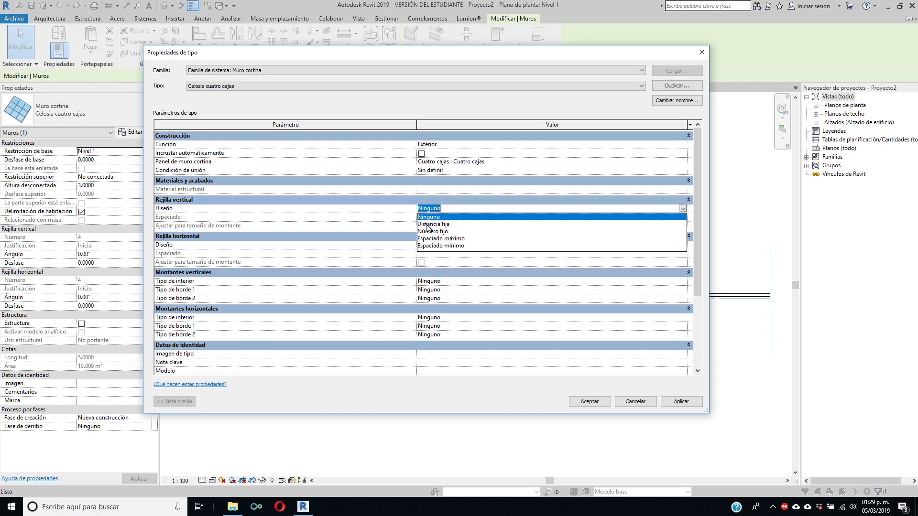
pyautogui.click(427, 225)
pyautogui.click(441, 218)
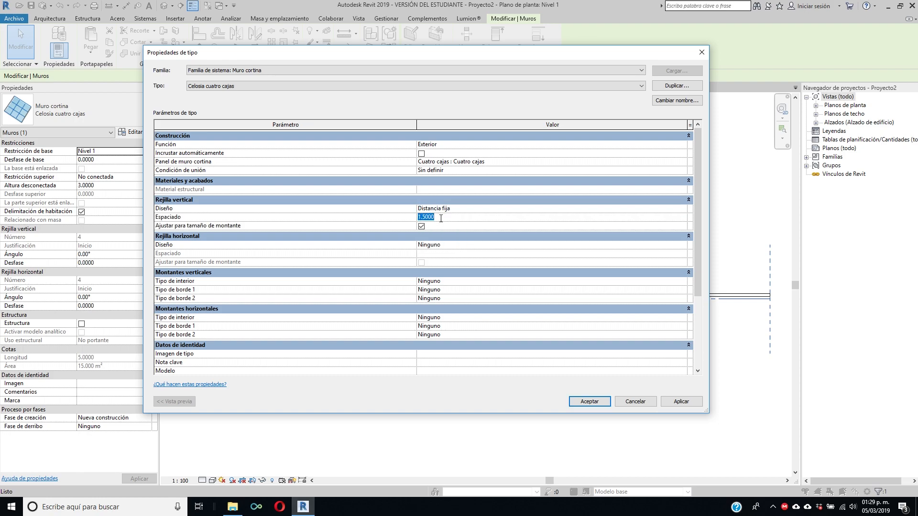
pyautogui.write('.25')
# Step: Set the type's horizontal grid layout to Distancia fija with a spacing of 0.25, apply the type properties and deselect the wall
pyautogui.click(467, 244)
pyautogui.click(682, 245)
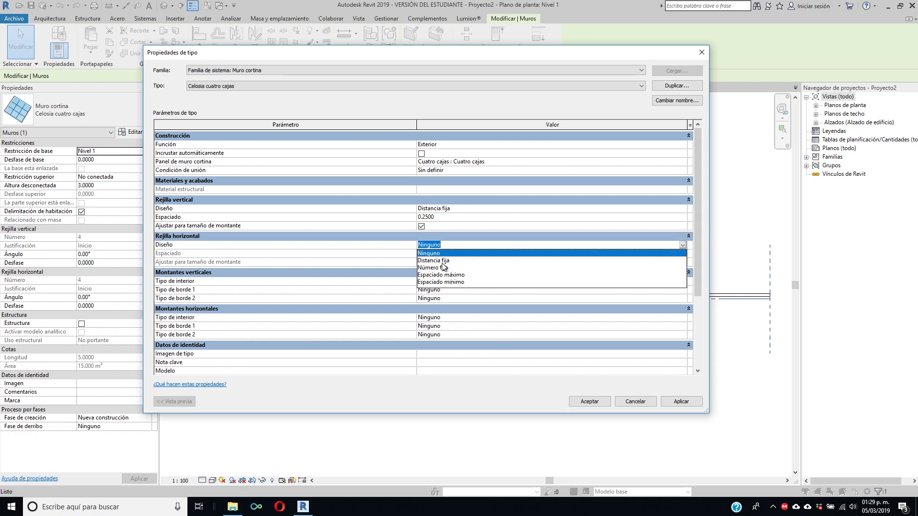
pyautogui.click(442, 261)
pyautogui.click(448, 254)
pyautogui.press('BackSpace')
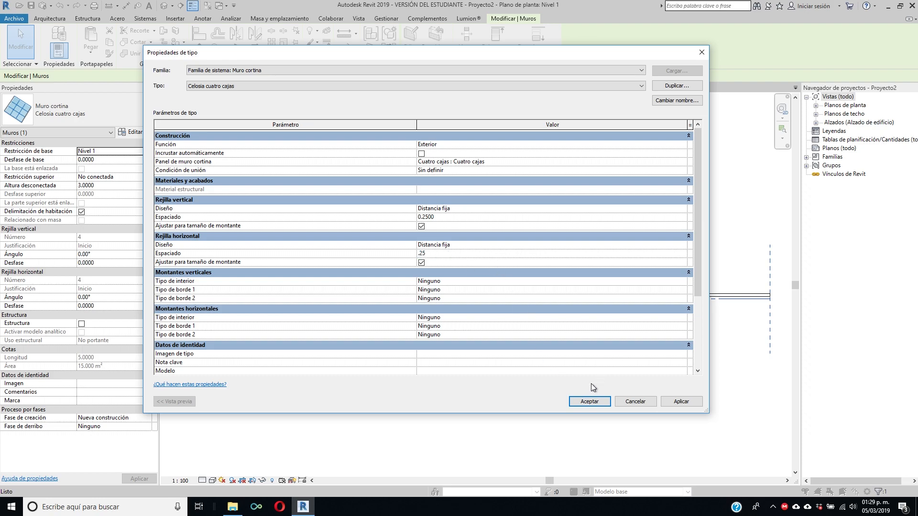
pyautogui.click(681, 402)
pyautogui.click(589, 401)
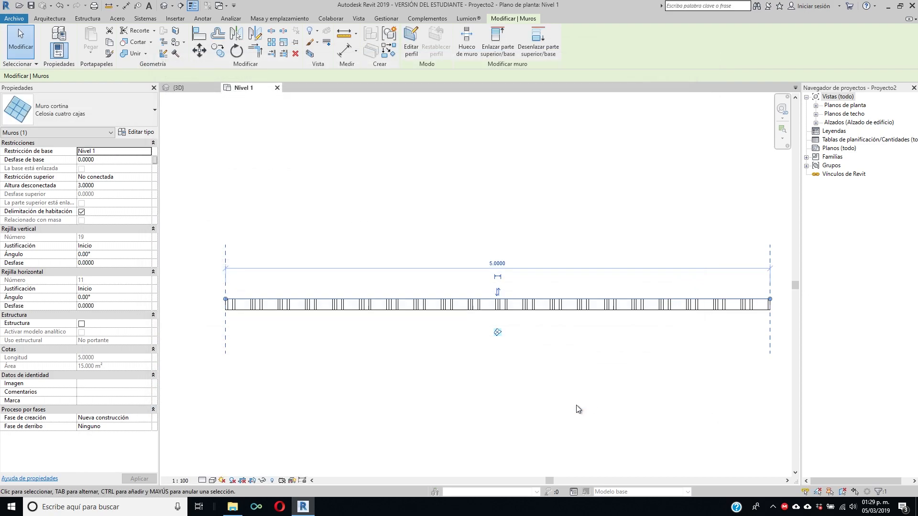
pyautogui.click(514, 328)
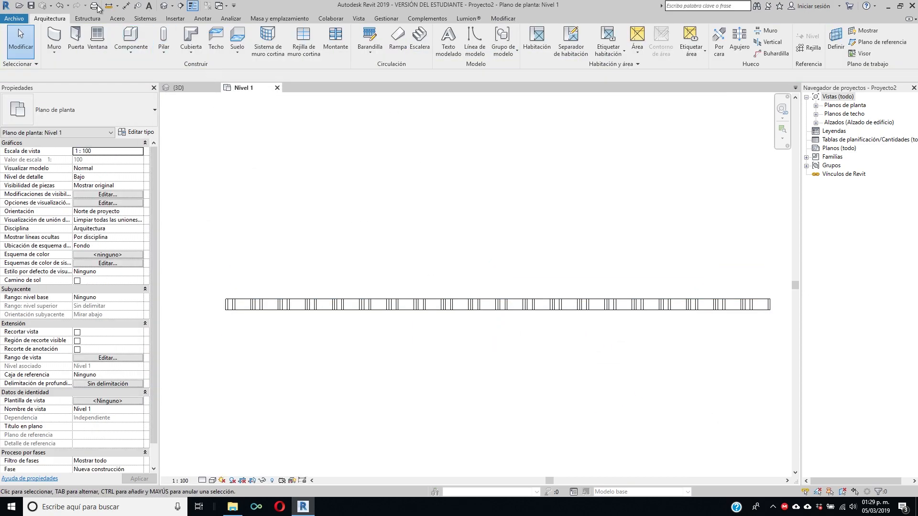
# Step: Open the default 3D view and examine the lattice panels across the curtain wall
pyautogui.click(164, 5)
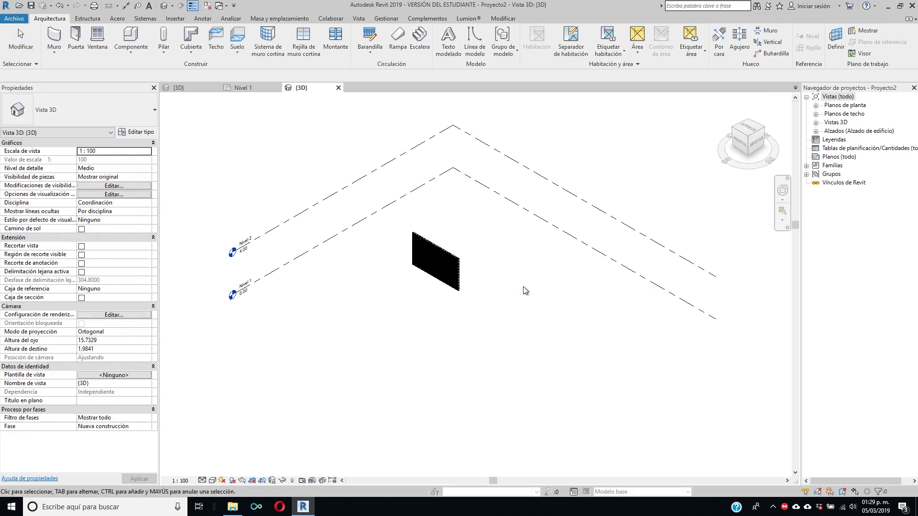
pyautogui.scroll(5, 432, 287)
pyautogui.scroll(2, 534, 302)
pyautogui.moveTo(533, 302); pyautogui.dragTo(536, 349, button='middle')
pyautogui.scroll(-2, 543, 344)
pyautogui.scroll(1, 470, 404)
pyautogui.moveTo(470, 404)
pyautogui.mouseDown(button='middle')
pyautogui.moveTo(492, 407)
pyautogui.moveTo(459, 410)
pyautogui.mouseUp(button='middle')
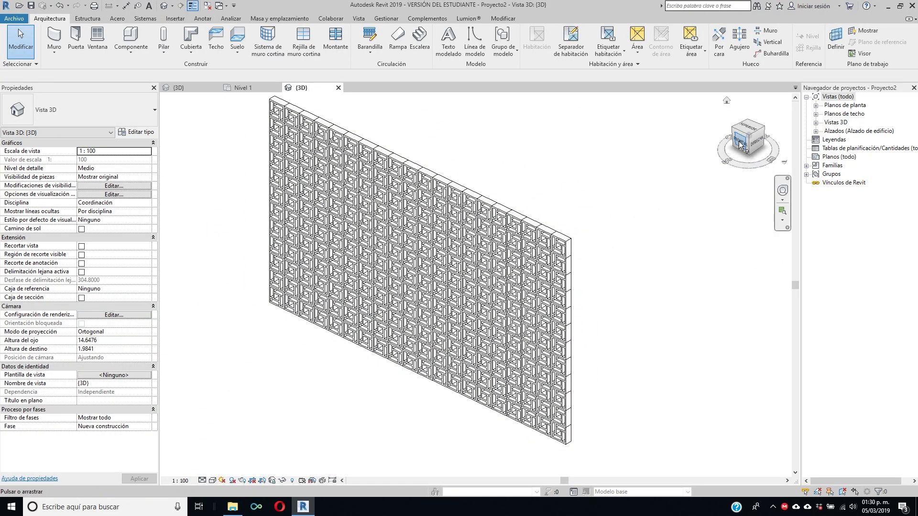
pyautogui.moveTo(487, 291); pyautogui.dragTo(548, 278, button='middle')
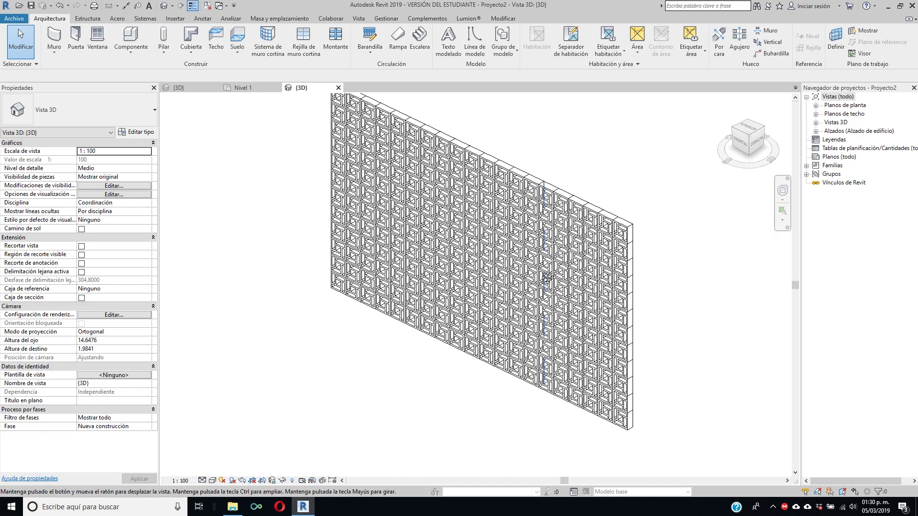
# Step: Orient the 3D view to the front and open the curtain wall's profile for editing
pyautogui.click(740, 143)
pyautogui.scroll(5, 478, 315)
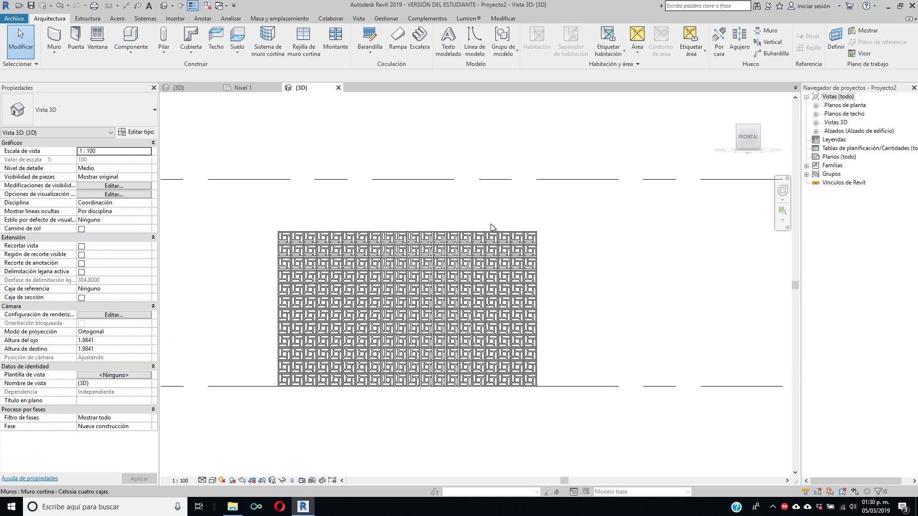
pyautogui.click(419, 314)
pyautogui.moveTo(420, 314); pyautogui.dragTo(457, 289, button='middle')
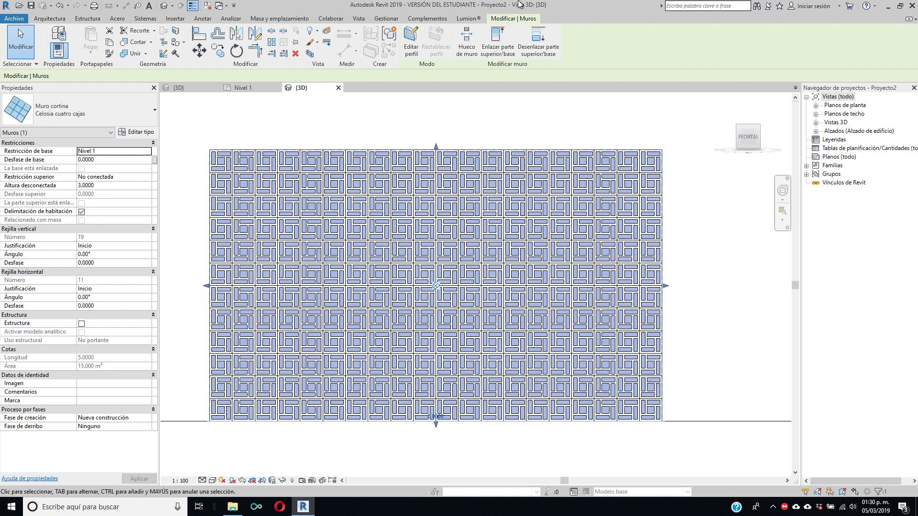
pyautogui.doubleClick(459, 209)
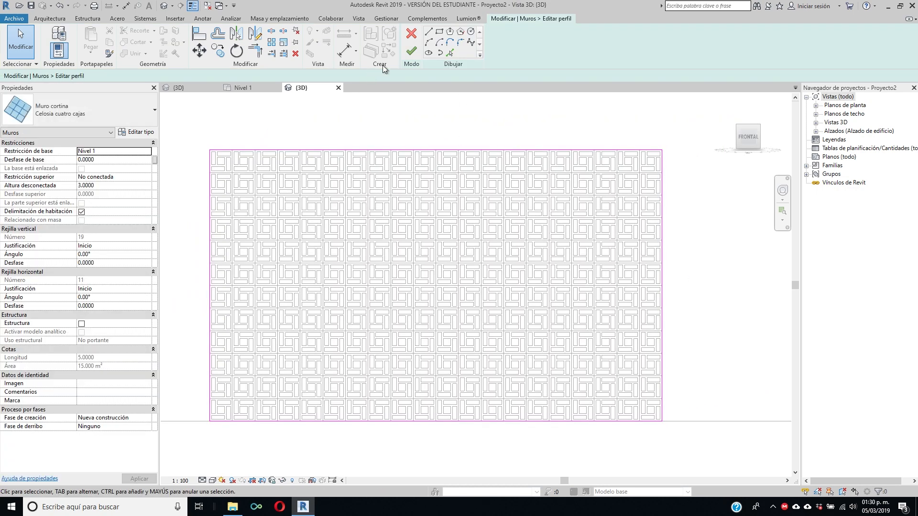
# Step: Sketch a rectangular opening six blocks wide and five blocks (1.25 m) high along the block joints, finish the profile and deselect the wall
pyautogui.scroll(3, 620, 221)
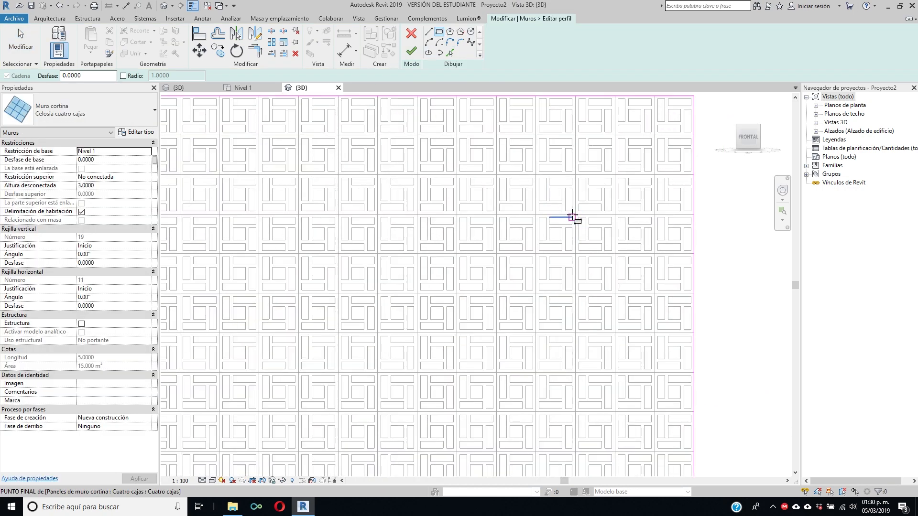
pyautogui.click(575, 216)
pyautogui.moveTo(322, 454); pyautogui.dragTo(514, 254, button='middle')
pyautogui.scroll(1, 521, 246)
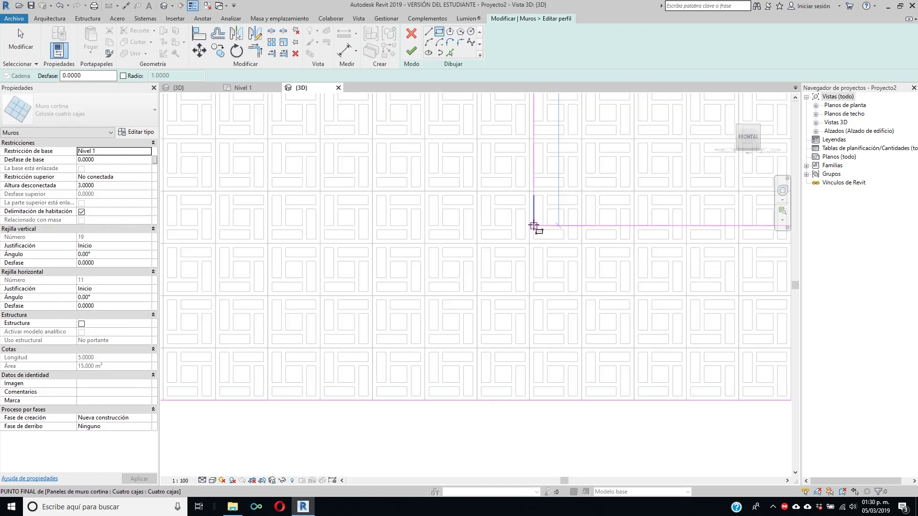
pyautogui.click(529, 191)
pyautogui.scroll(-2, 532, 231)
pyautogui.scroll(-1, 549, 160)
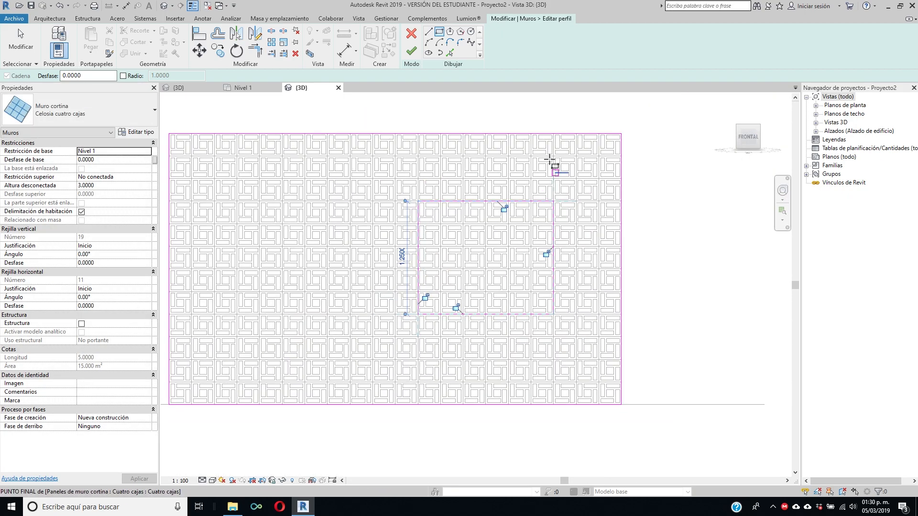
pyautogui.click(410, 53)
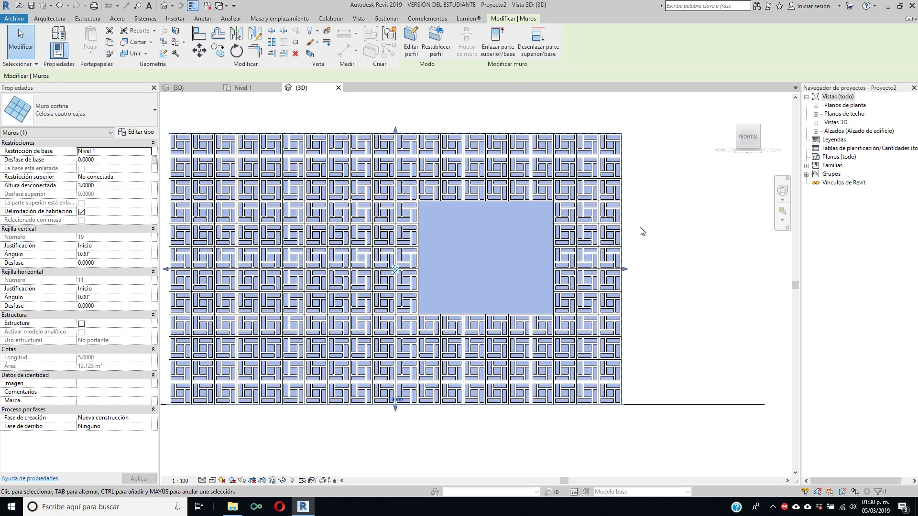
pyautogui.keyDown('shift'); pyautogui.moveTo(683, 267); pyautogui.dragTo(642, 295, button='middle'); pyautogui.keyUp('shift')
pyautogui.press('Escape')
pyautogui.scroll(-1, 601, 304)
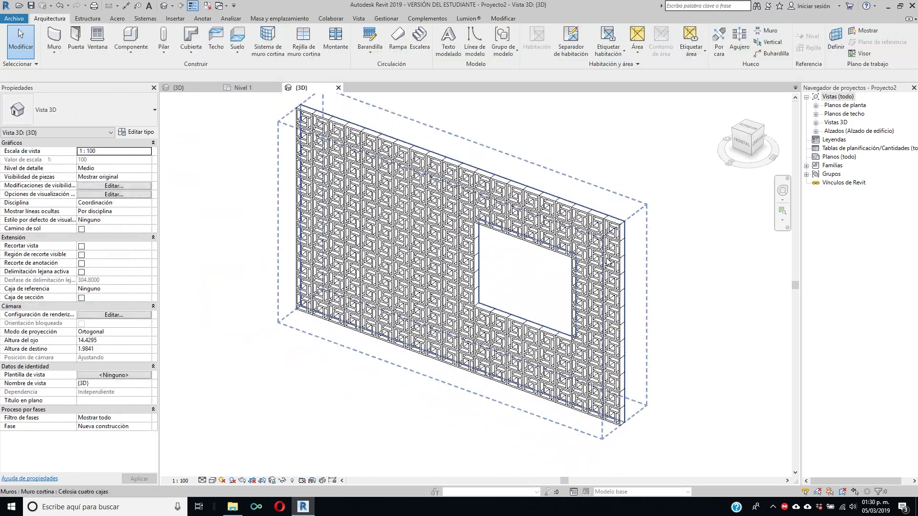
# Step: Create a new schedule of building components for the Paneles de muro cortina category
pyautogui.click(358, 19)
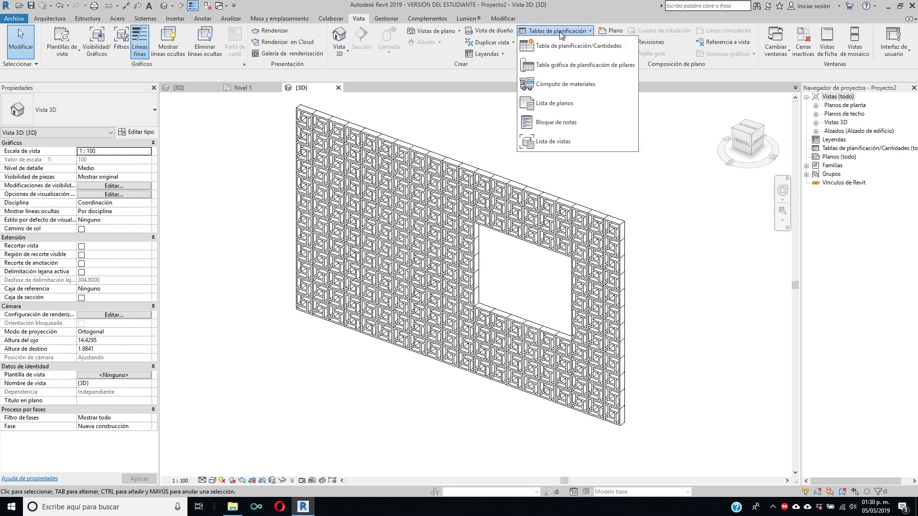
pyautogui.click(569, 46)
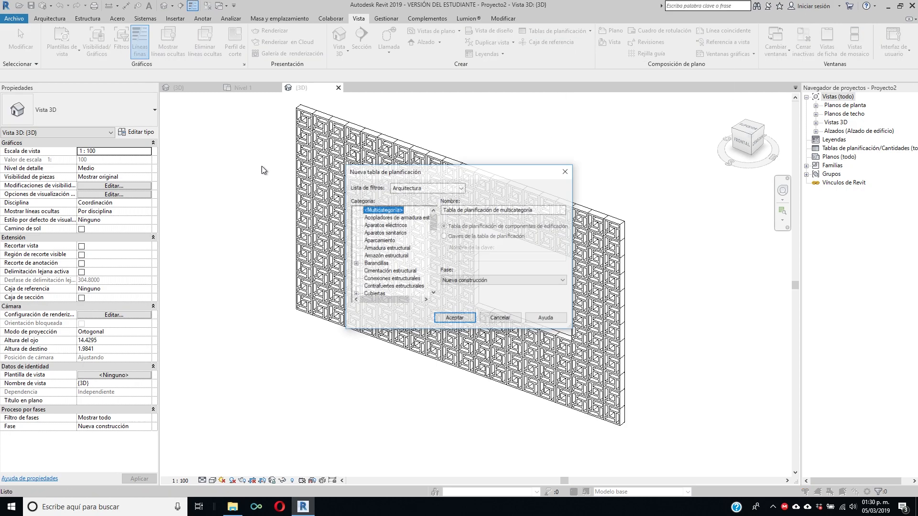
pyautogui.click(387, 218)
pyautogui.press('p')
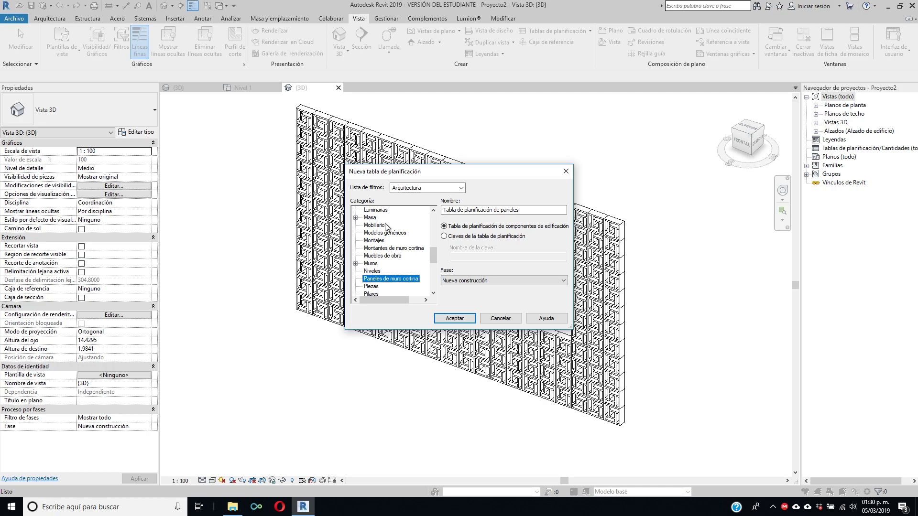
pyautogui.click(454, 319)
# Step: Add the Familia and Recuento fields to the panel schedule, in that order
pyautogui.moveTo(593, 224); pyautogui.dragTo(563, 175)
pyautogui.click(449, 268)
pyautogui.click(431, 306)
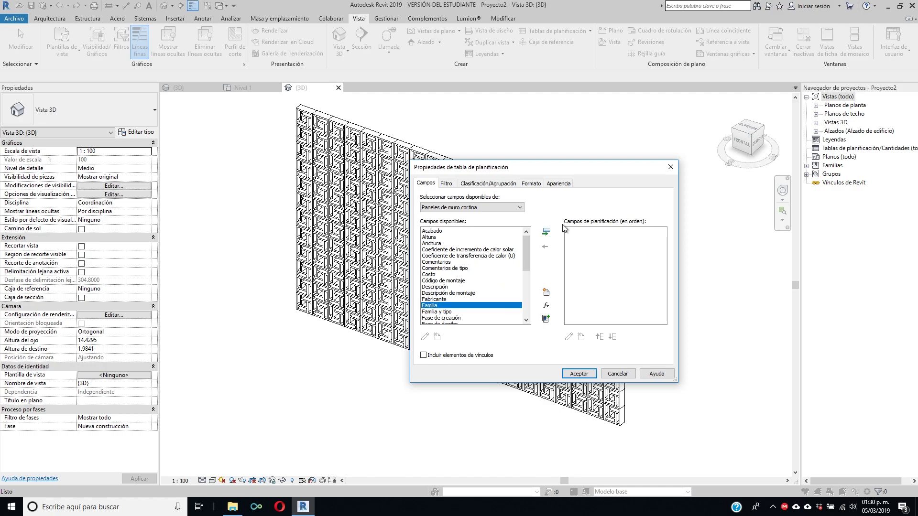
pyautogui.click(548, 232)
pyautogui.click(454, 274)
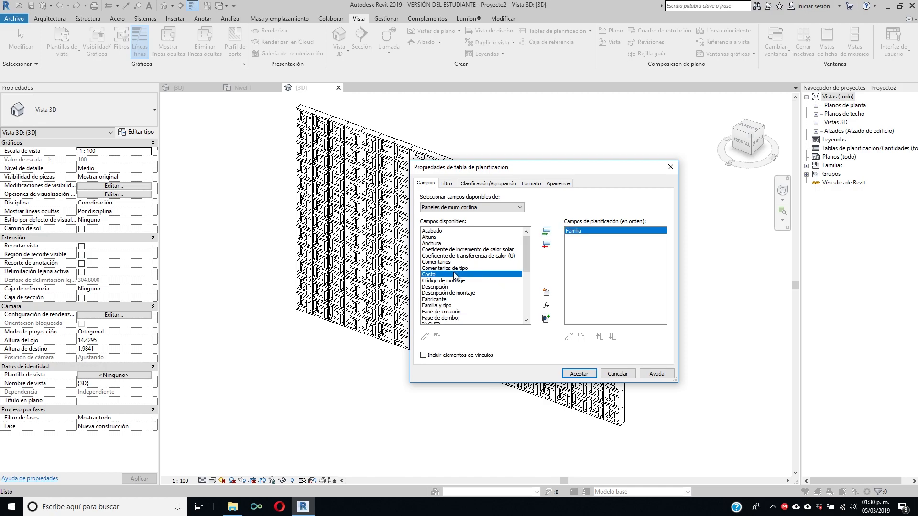
pyautogui.press('r')
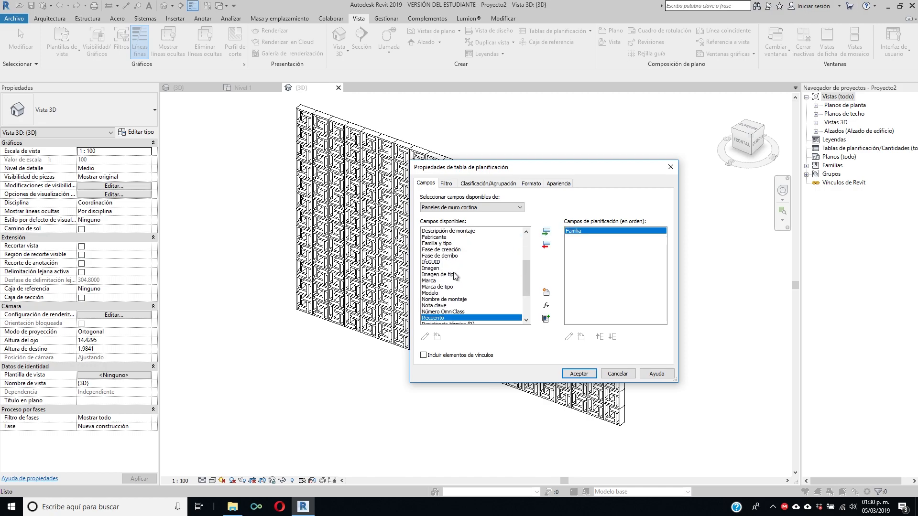
pyautogui.click(545, 233)
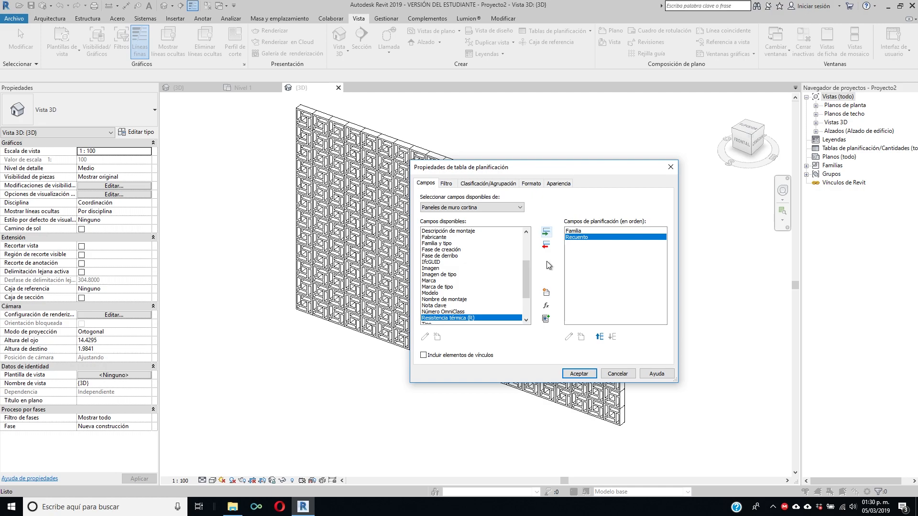
# Step: Turn off itemizing every instance, set the Recuento field to Calcular totales and generate the schedule
pyautogui.click(509, 185)
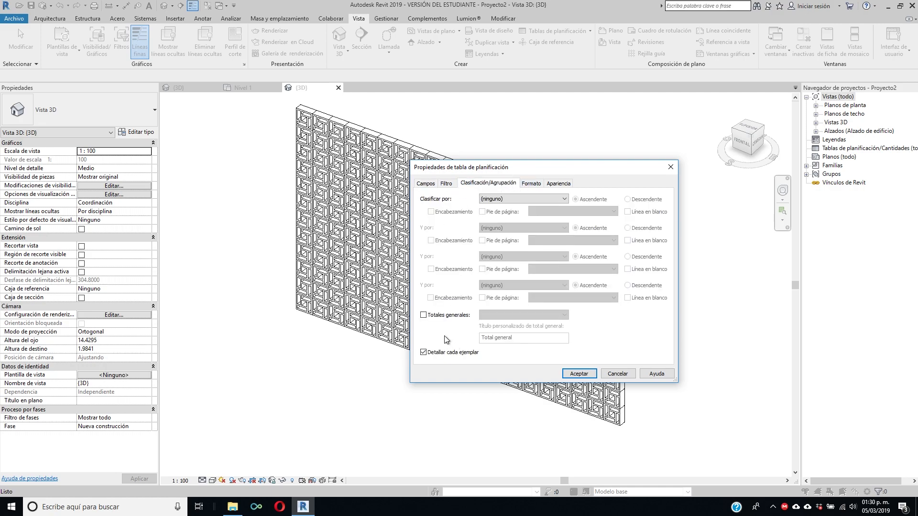
pyautogui.click(531, 184)
pyautogui.click(433, 211)
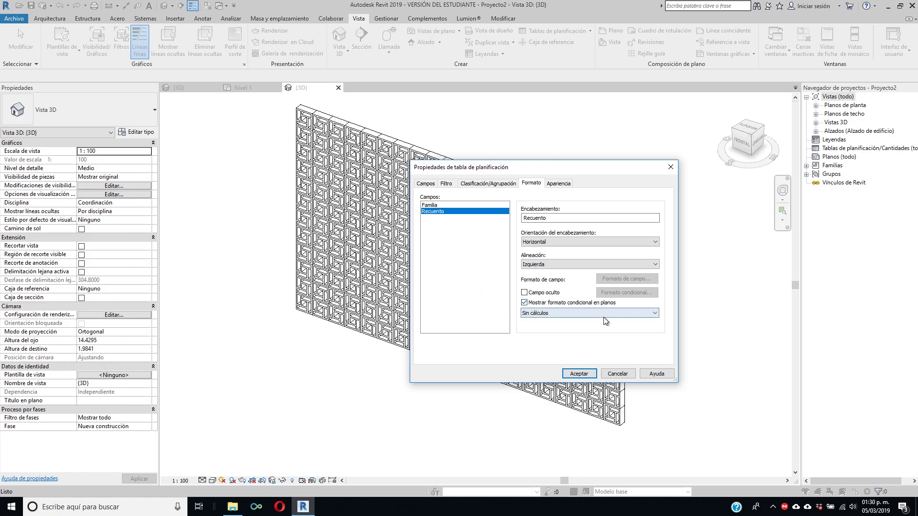
pyautogui.click(604, 315)
pyautogui.click(581, 328)
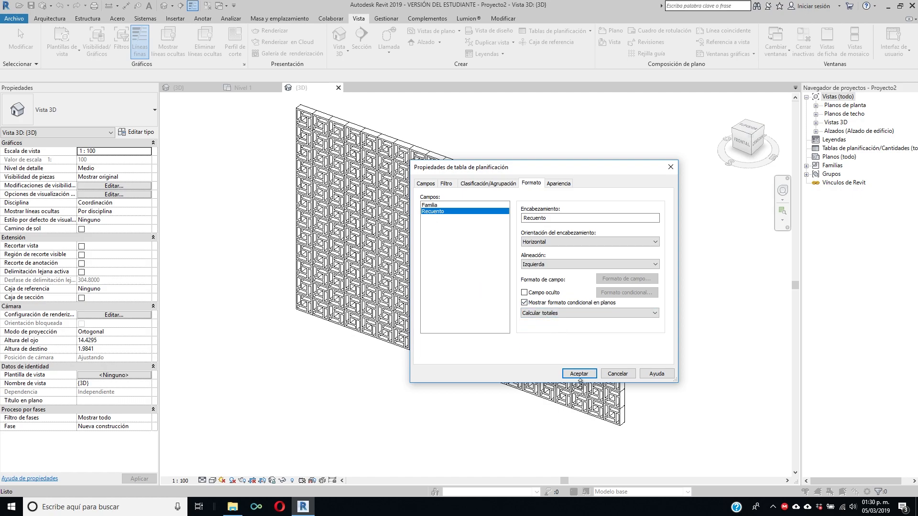
pyautogui.click(578, 374)
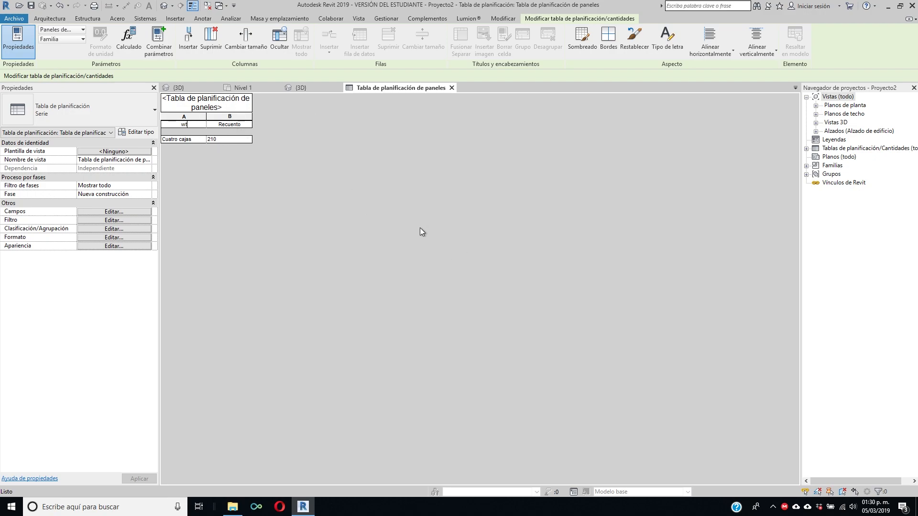
# Step: Return to the project's 3D view, tile all open views and activate the panel schedule
pyautogui.click(292, 89)
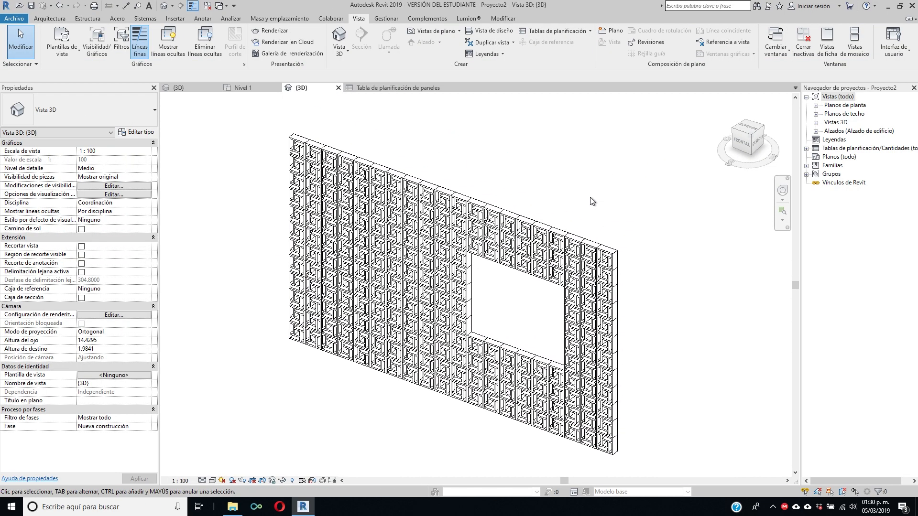
pyautogui.press('w')
pyautogui.press('t')
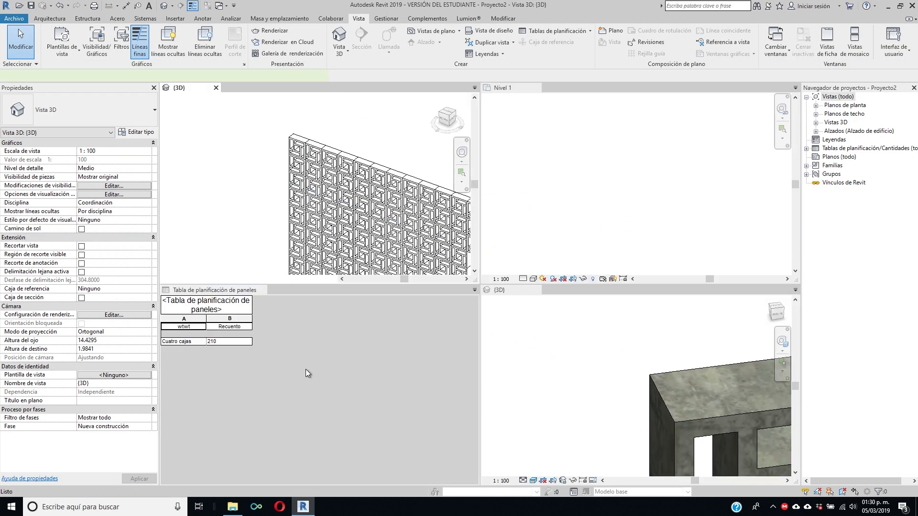
pyautogui.click(305, 369)
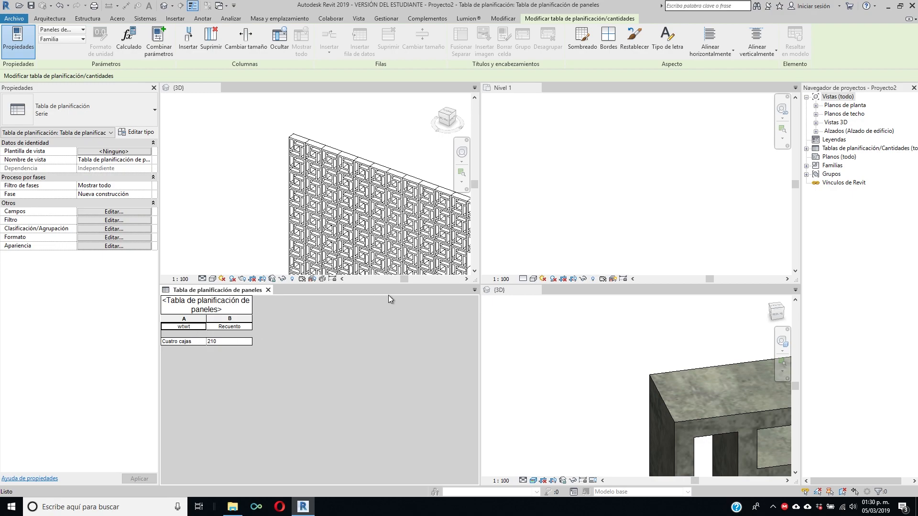
# Step: Frame the whole wall, the Nivel 1 plan and the Cuatro cajas block in their tiled views
pyautogui.scroll(-1, 371, 190)
pyautogui.click(304, 147)
pyautogui.scroll(-2, 213, 116)
pyautogui.moveTo(362, 186); pyautogui.dragTo(316, 149, button='middle')
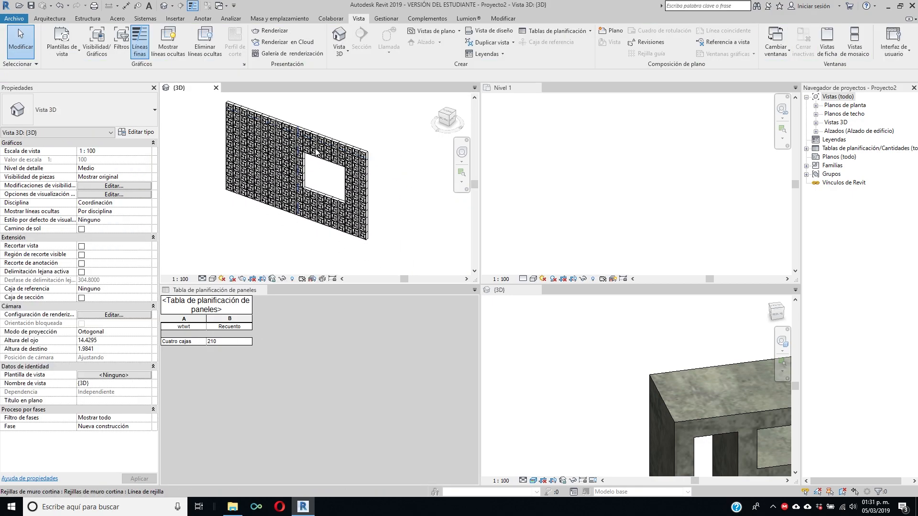
pyautogui.click(663, 172)
pyautogui.scroll(-2, 658, 186)
pyautogui.moveTo(655, 199); pyautogui.dragTo(605, 136, button='middle')
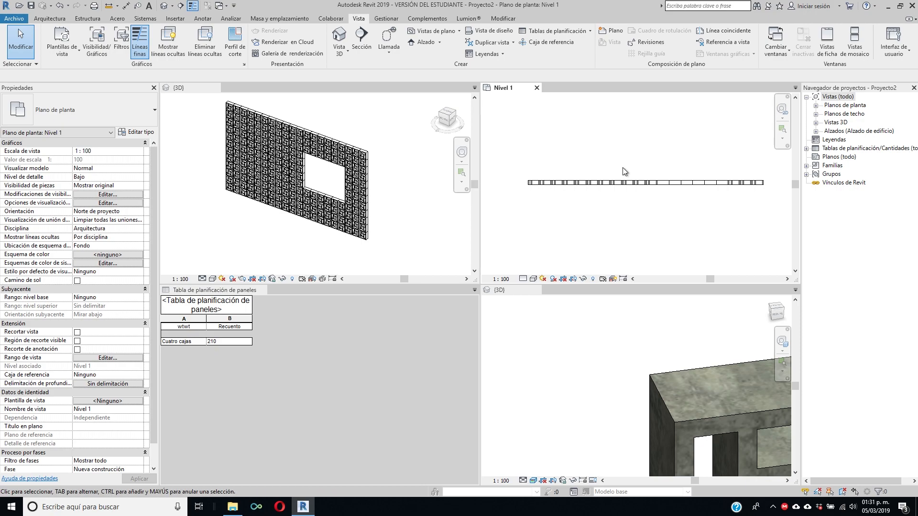
pyautogui.click(596, 353)
pyautogui.scroll(-3, 591, 335)
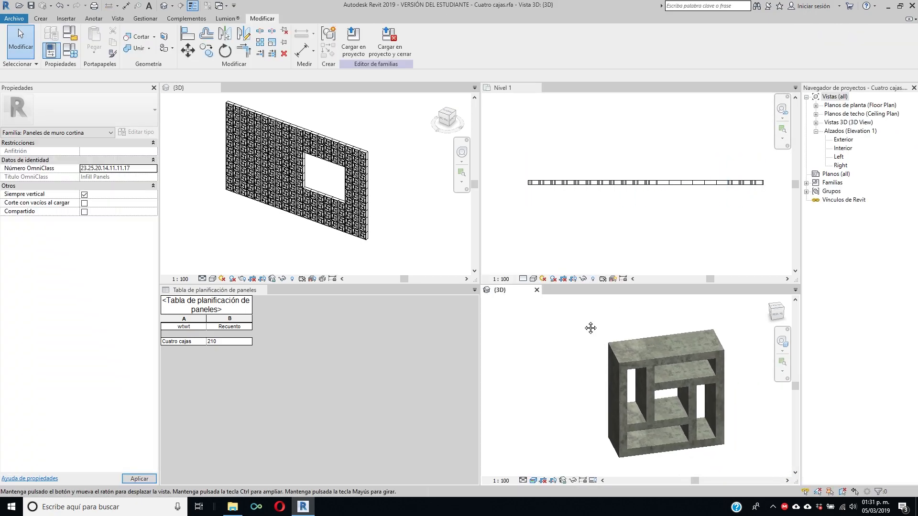
pyautogui.moveTo(590, 328); pyautogui.dragTo(553, 311, button='middle')
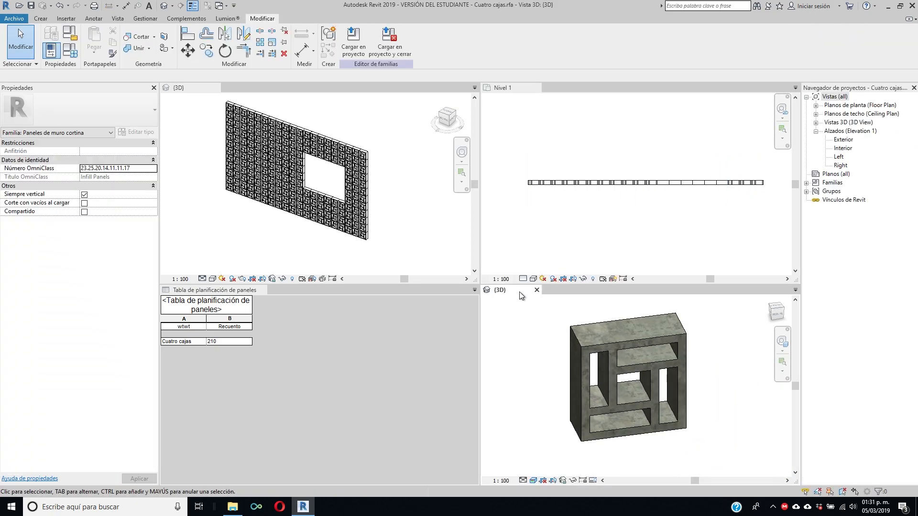
# Step: Set the visual style of the project's 3D view to Realista and inspect the concrete blocks around the opening
pyautogui.click(392, 233)
pyautogui.scroll(4, 326, 206)
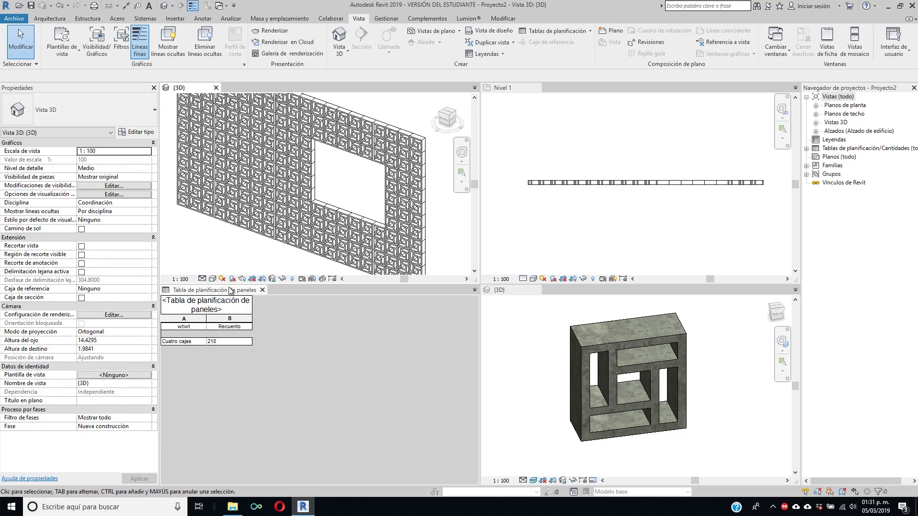
pyautogui.click(213, 279)
pyautogui.click(229, 255)
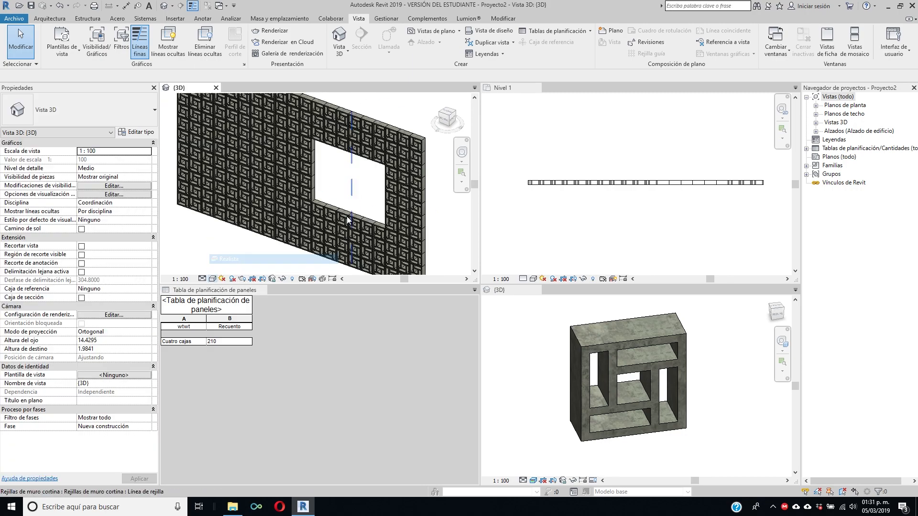
pyautogui.scroll(4, 405, 184)
pyautogui.scroll(-4, 405, 184)
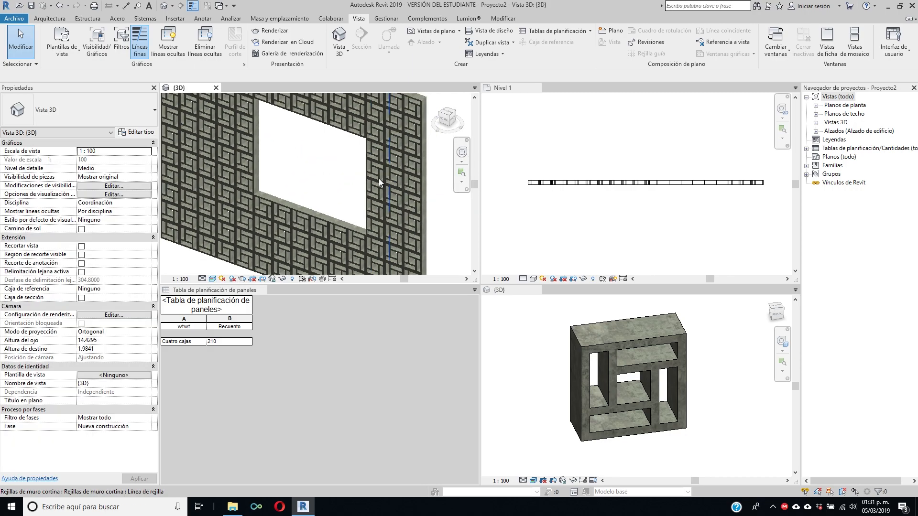
pyautogui.moveTo(349, 183); pyautogui.dragTo(323, 213, button='middle')
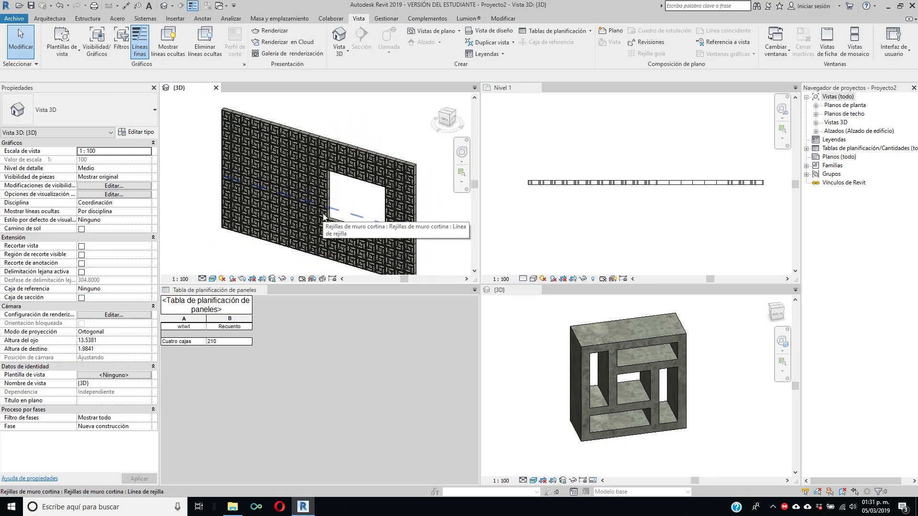